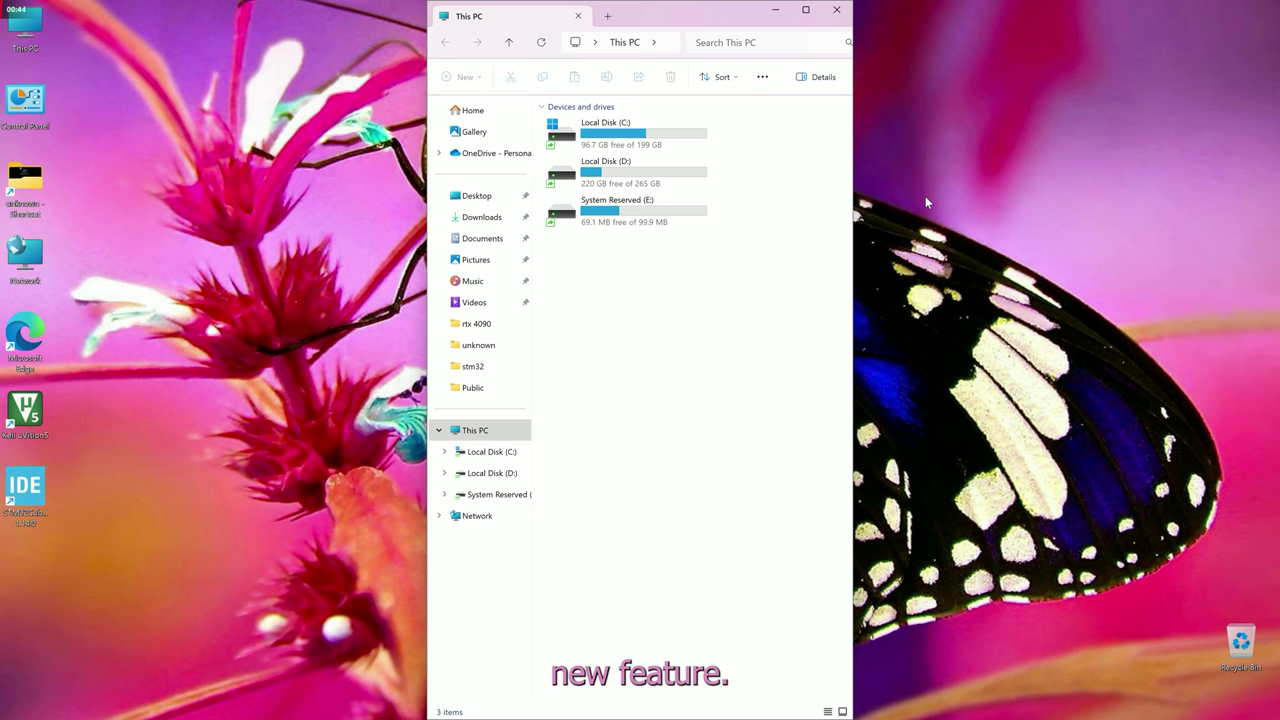
- Snap the This PC window into the top-left quarter of the four-window layout and re-snap it to the top-right quarter
mouse_move(815, 9)
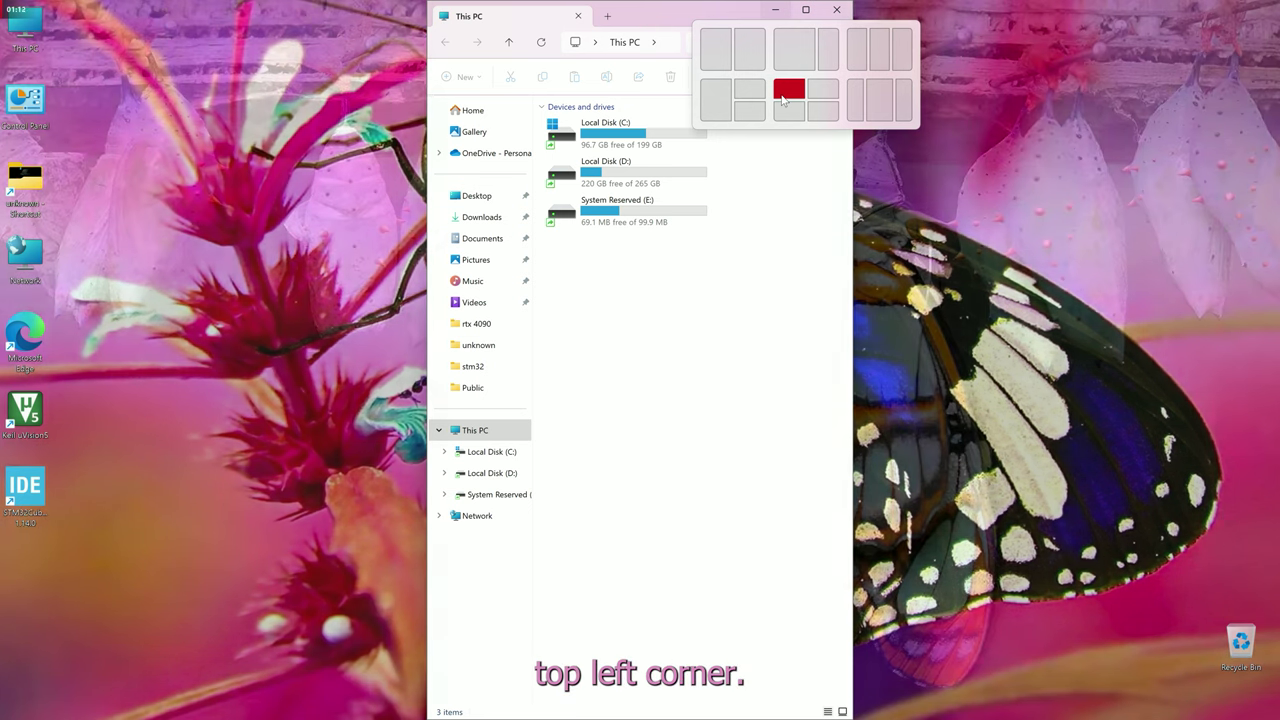
left_click(785, 97)
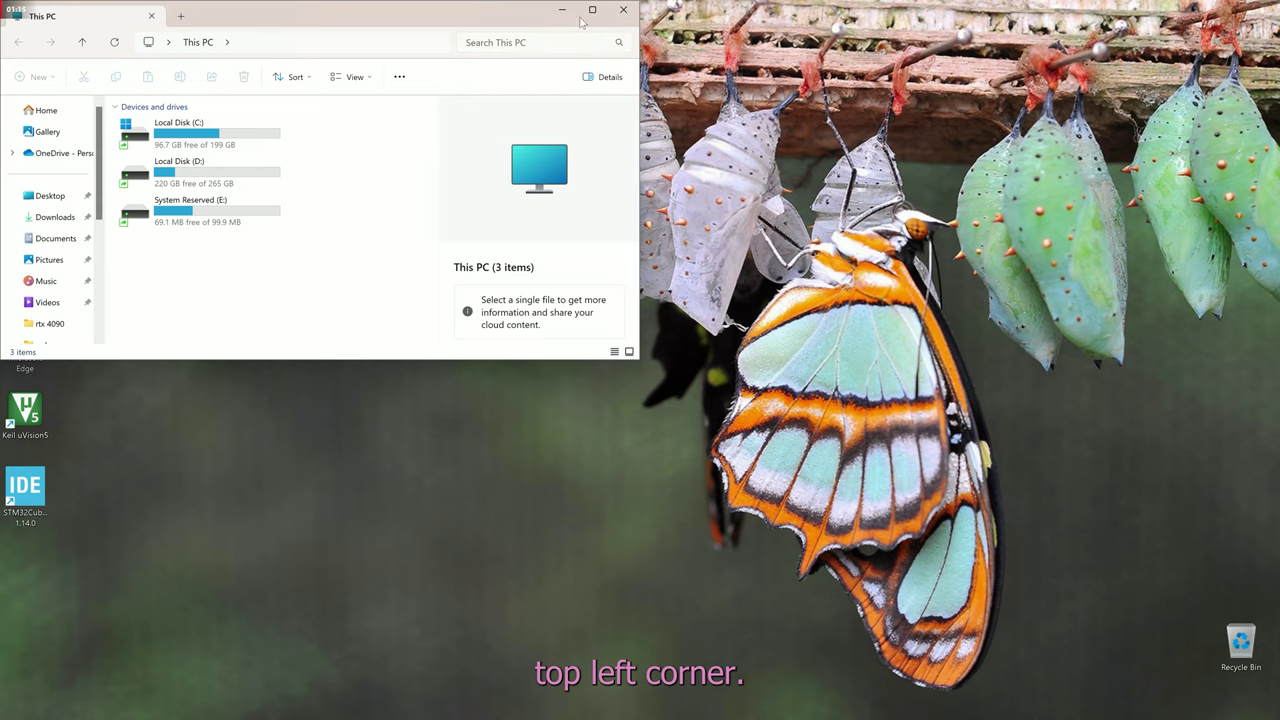
mouse_move(592, 12)
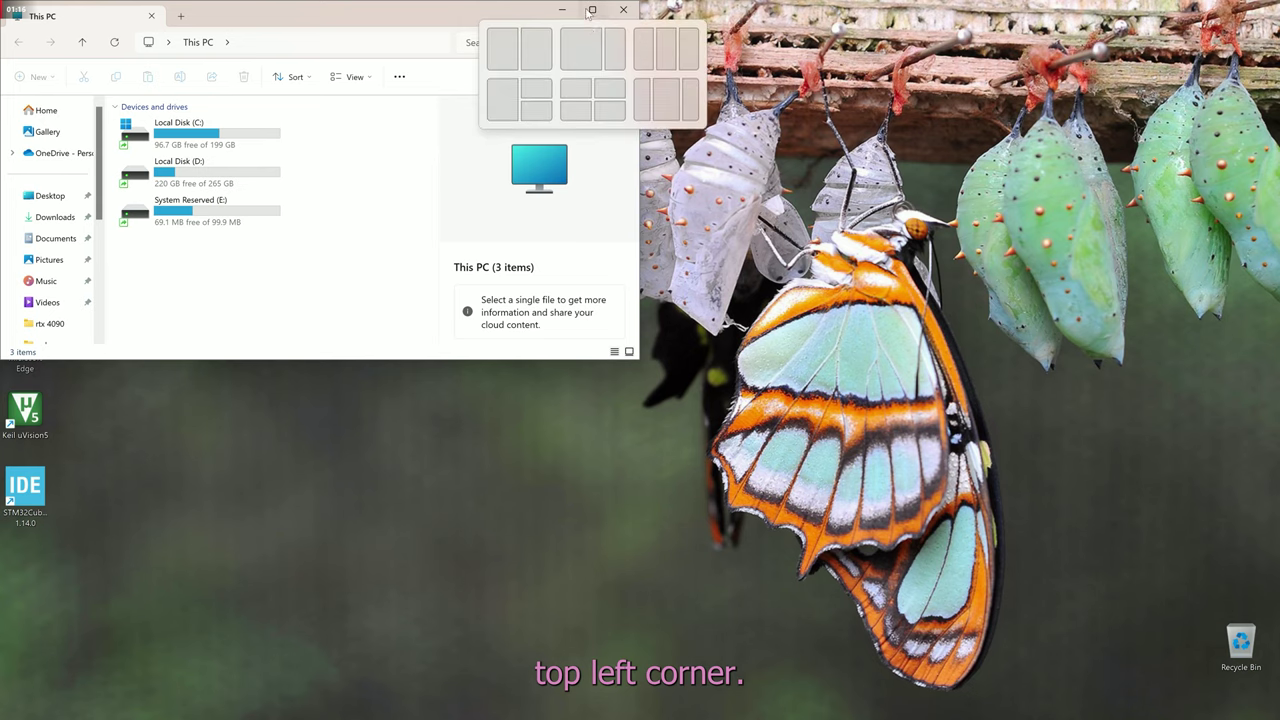
left_click(610, 91)
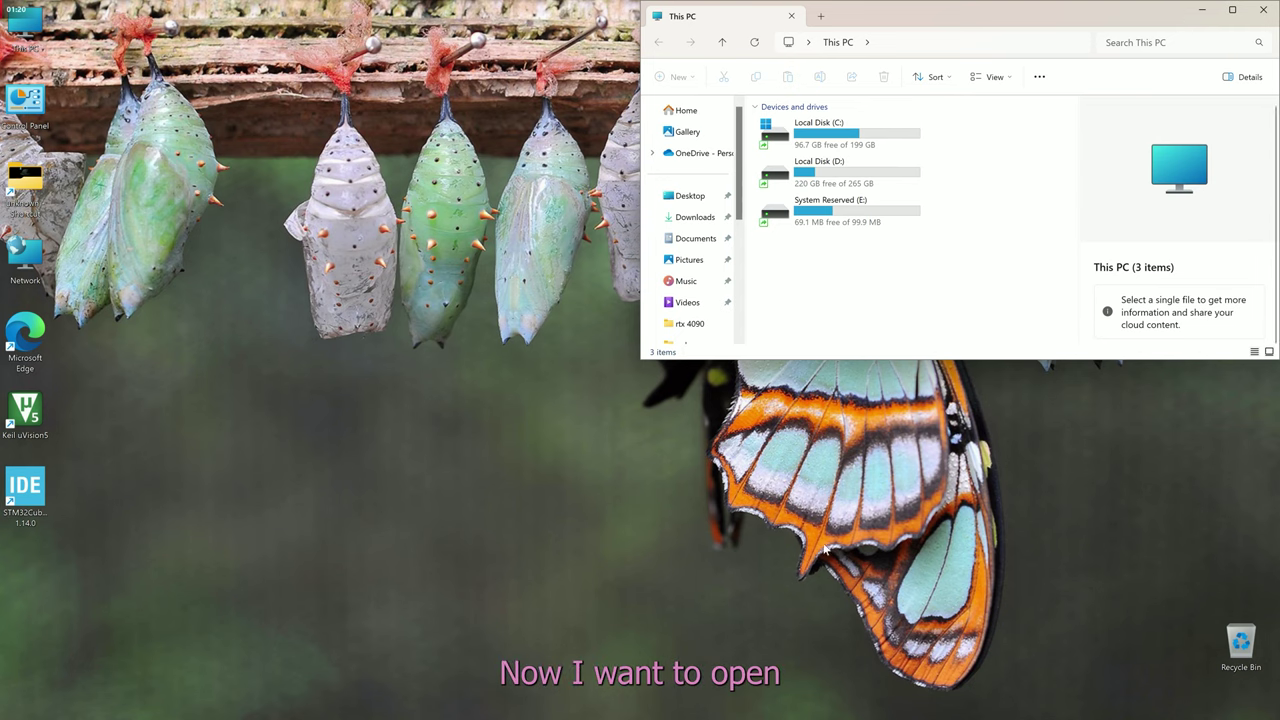
- Open Control Panel from the desktop and snap its window into the top-left quarter of the four-window layout
double_click(25, 100)
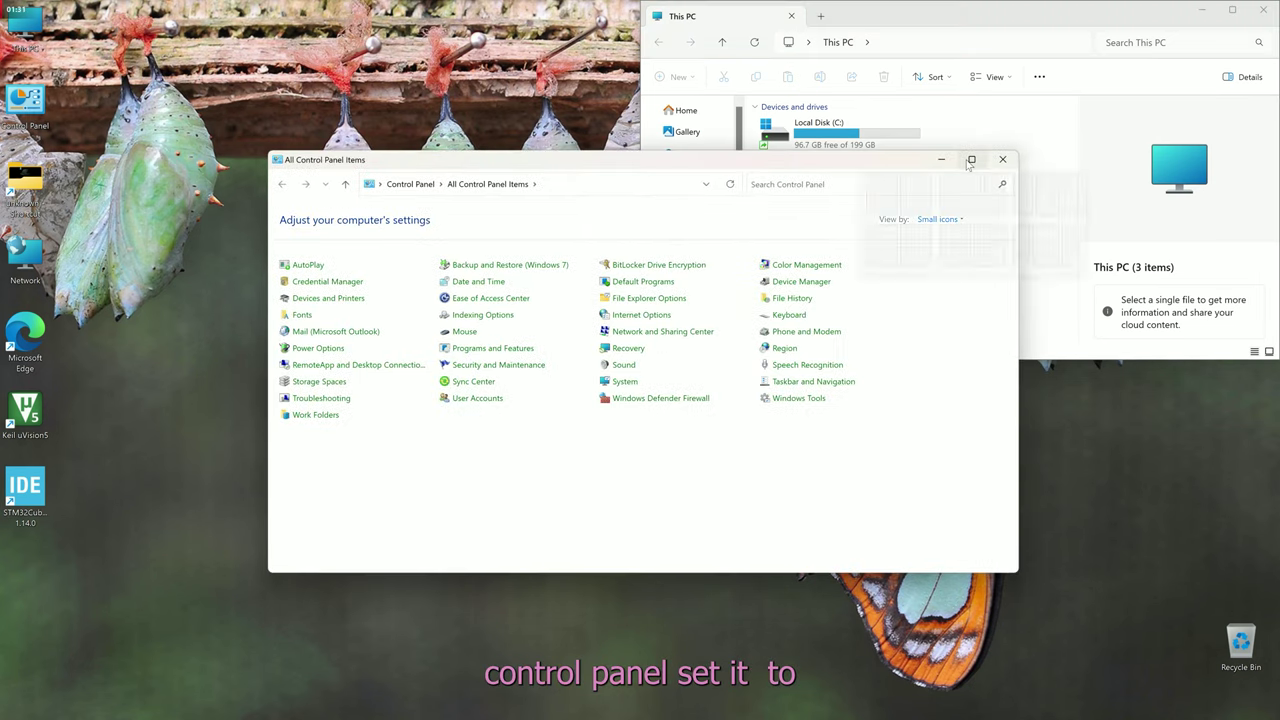
mouse_move(971, 159)
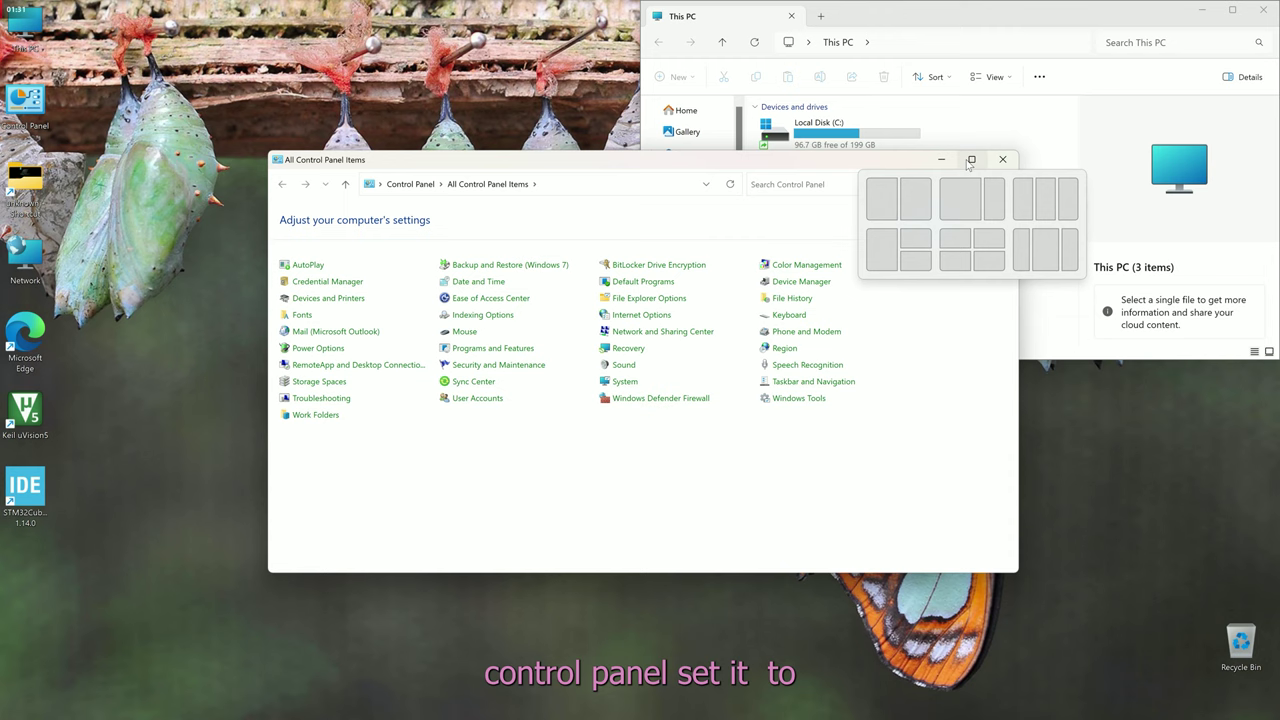
left_click(959, 247)
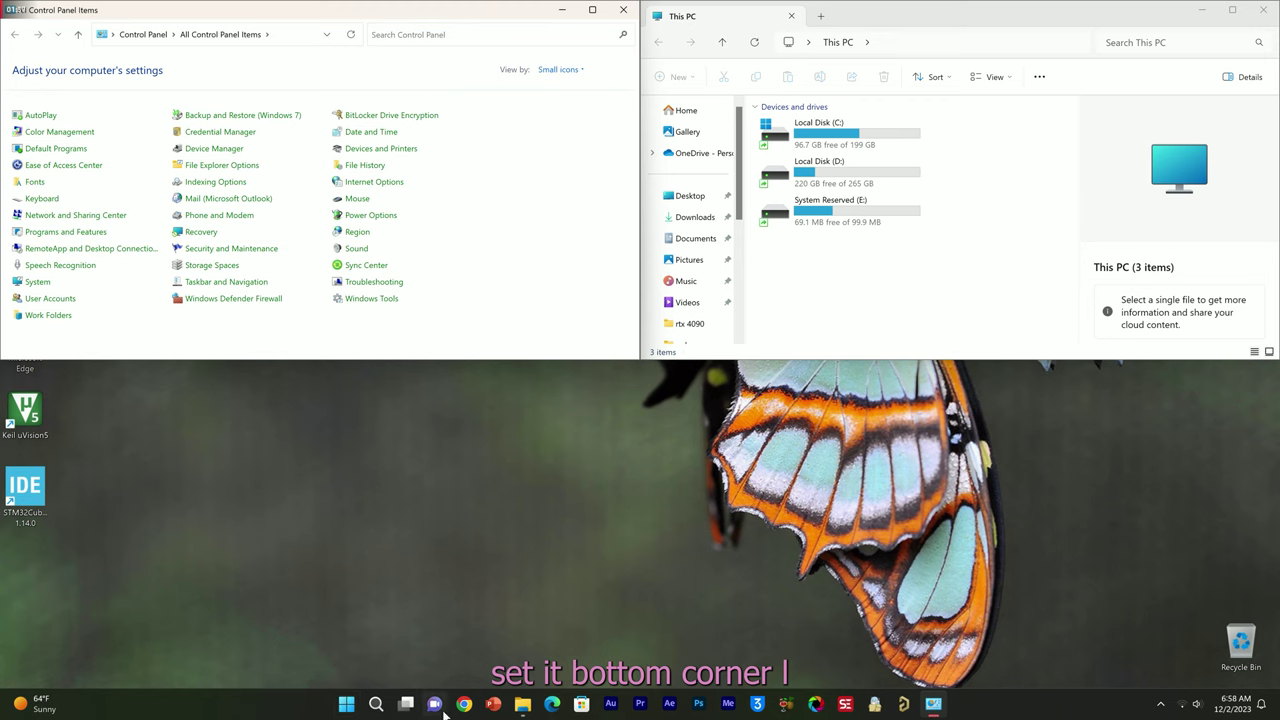
- Open Google Chrome and snap its window into the bottom-left quarter of the four-window layout
left_click(465, 705)
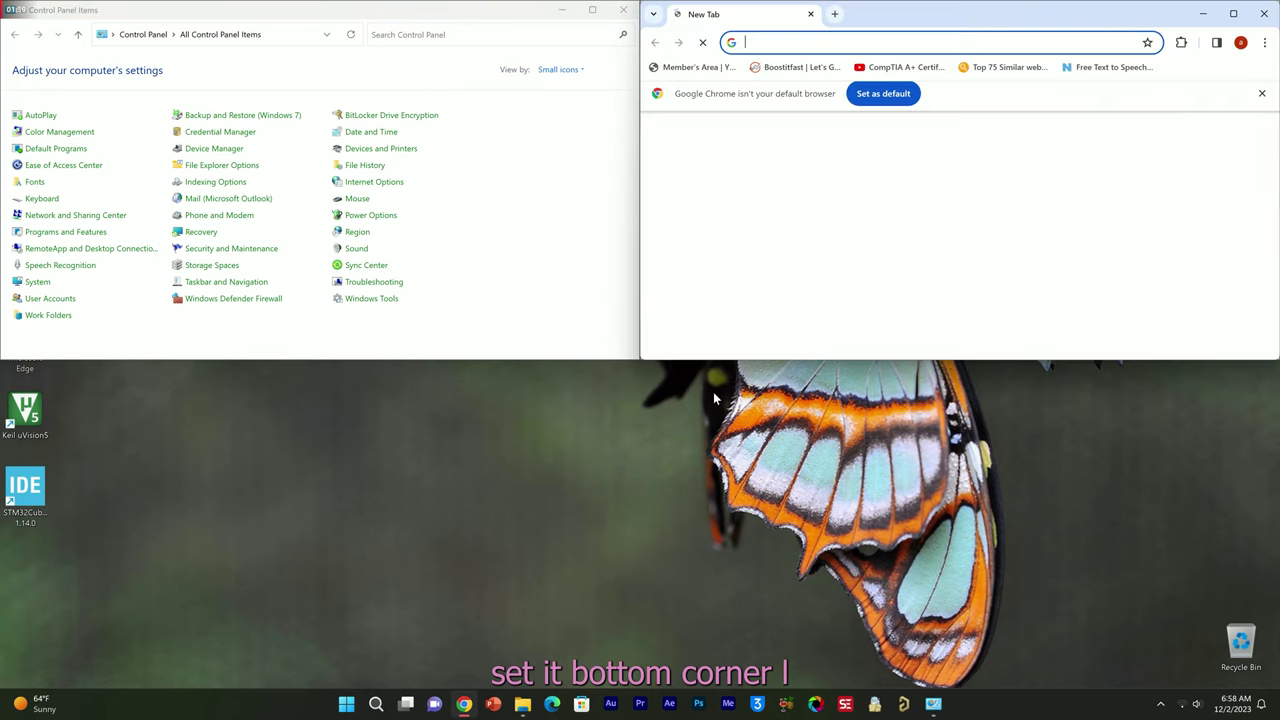
mouse_move(1236, 20)
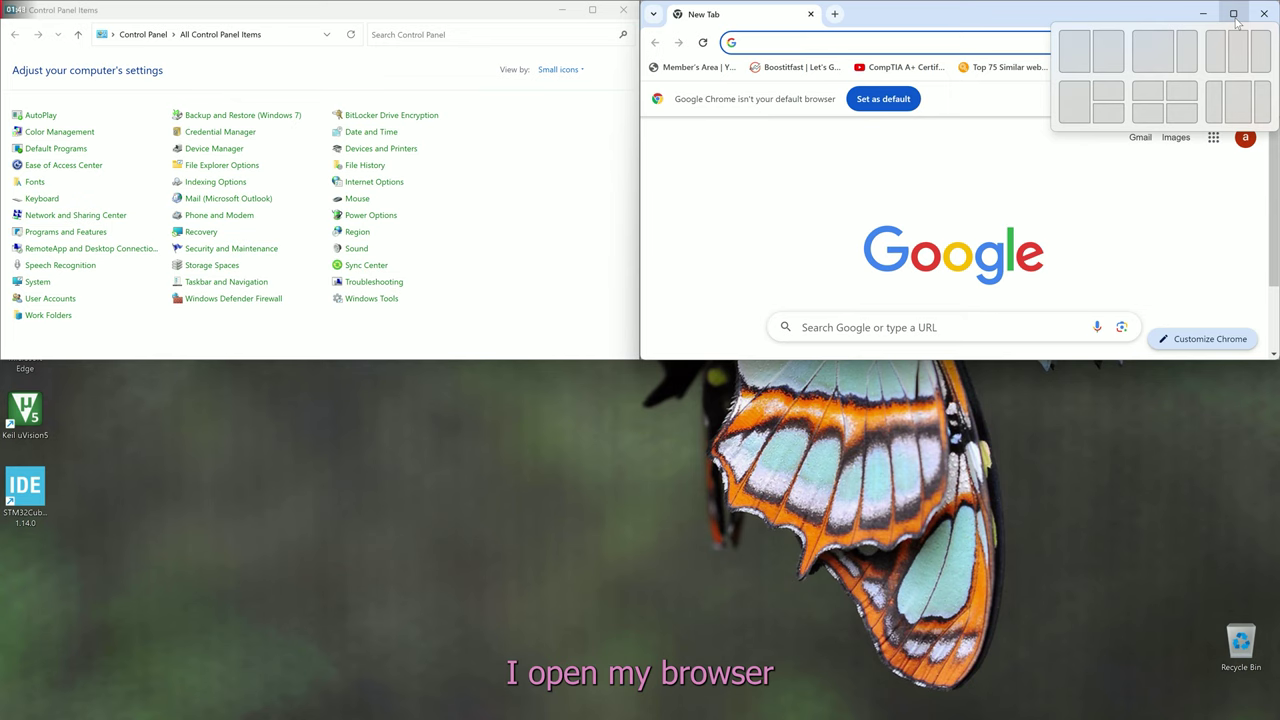
left_click(1147, 113)
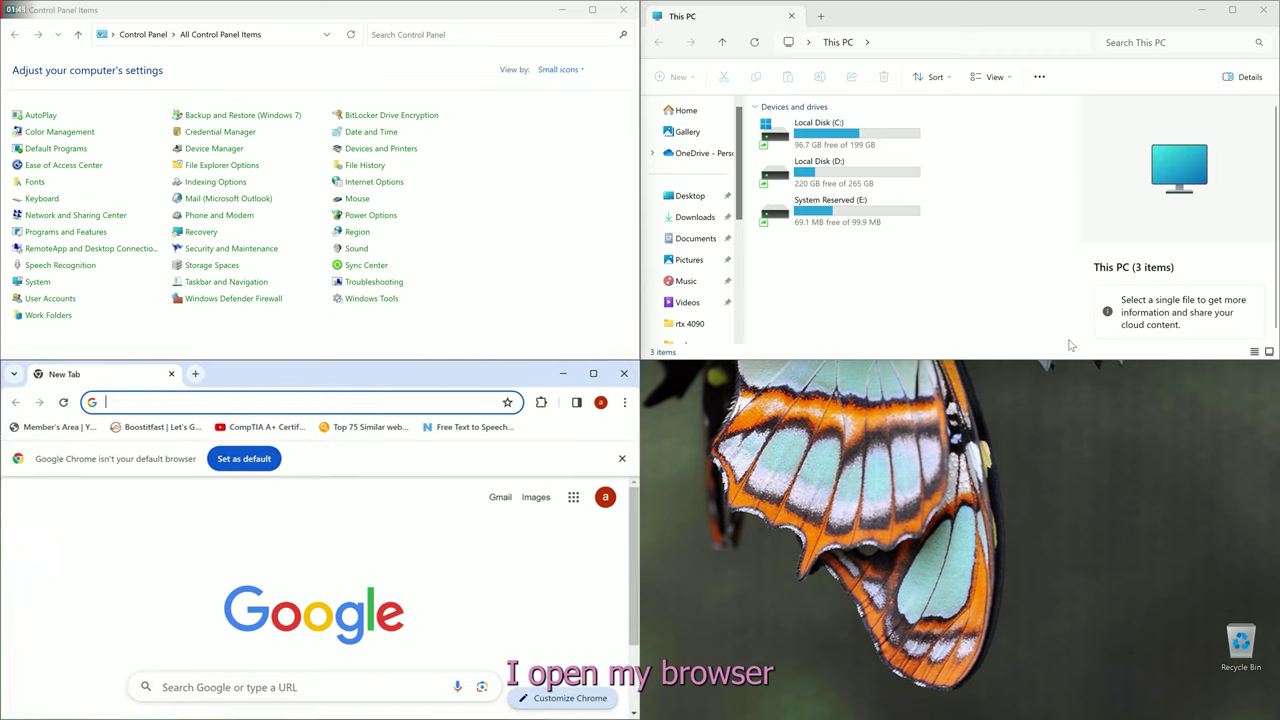
- Open PowerPoint and snap its window into the bottom-right quarter of the four-window layout
mouse_move(624, 712)
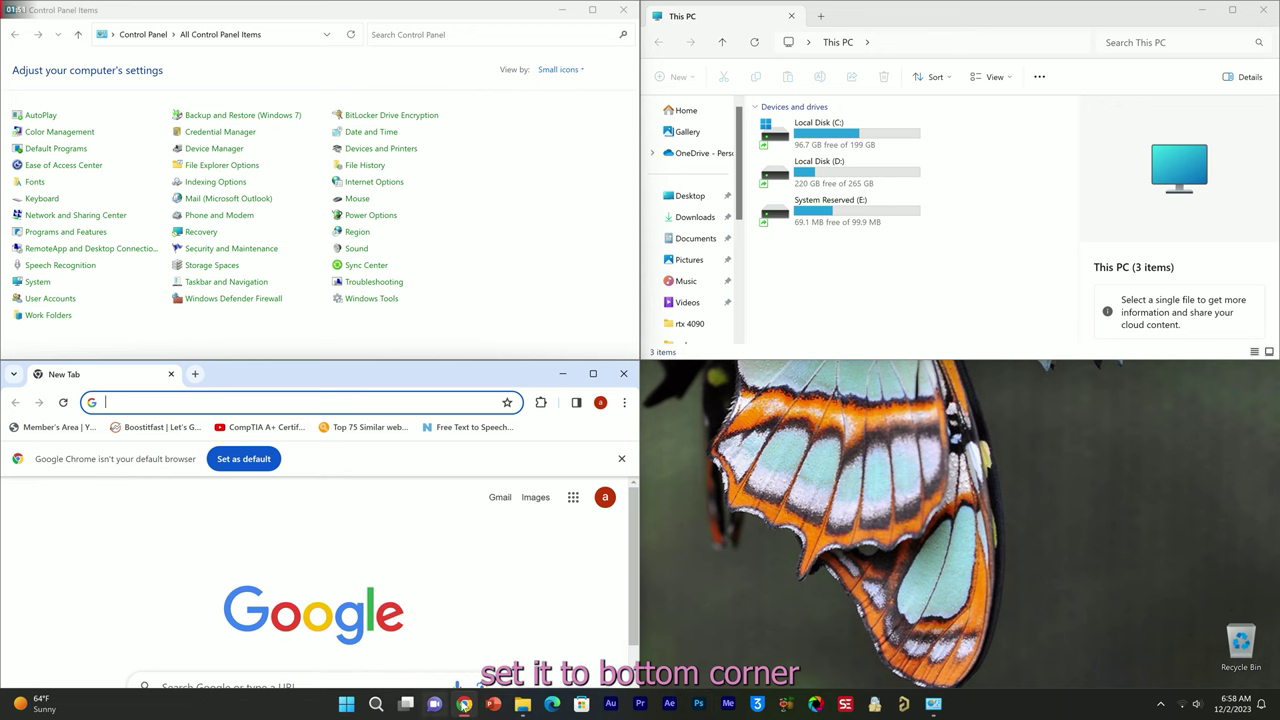
left_click(493, 704)
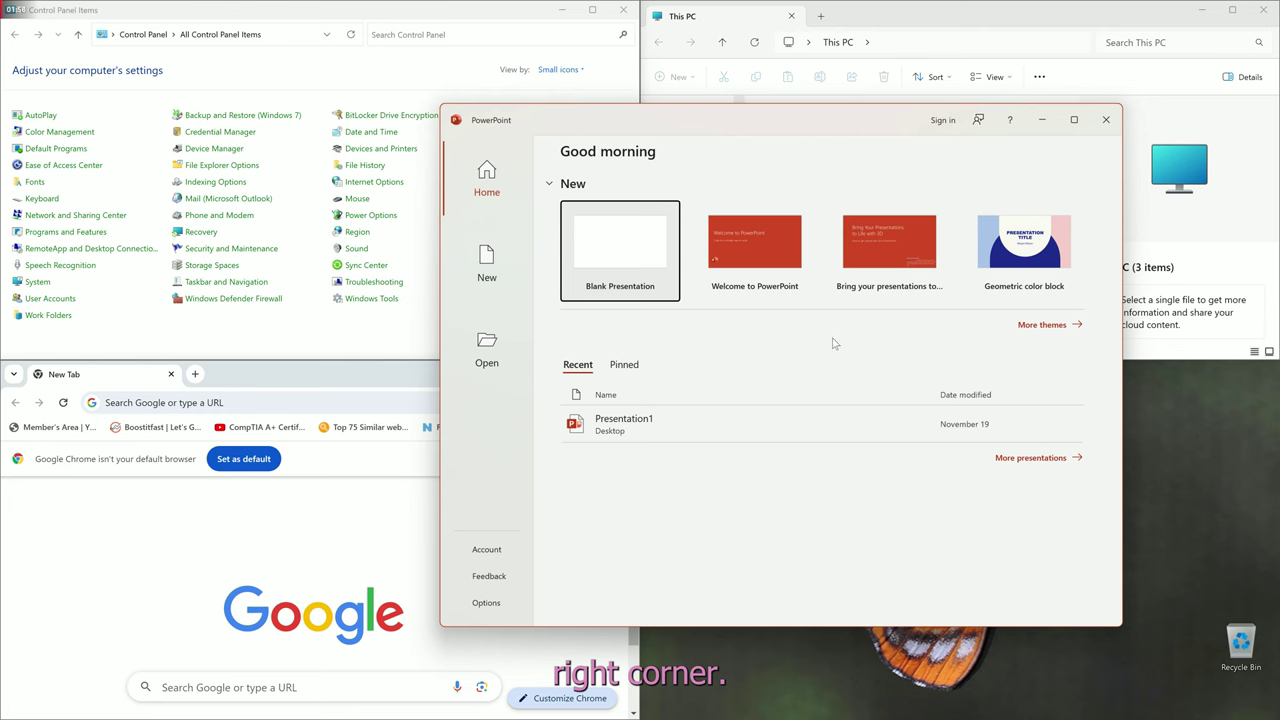
mouse_move(1074, 120)
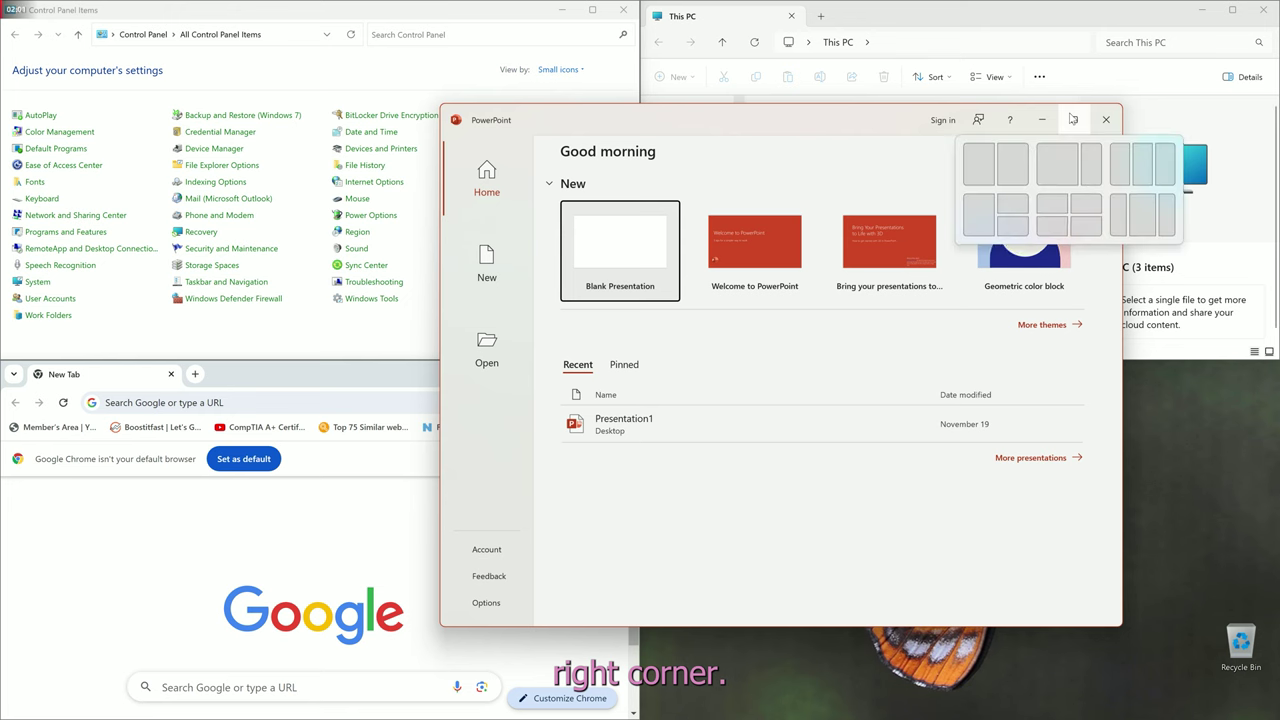
left_click(1084, 232)
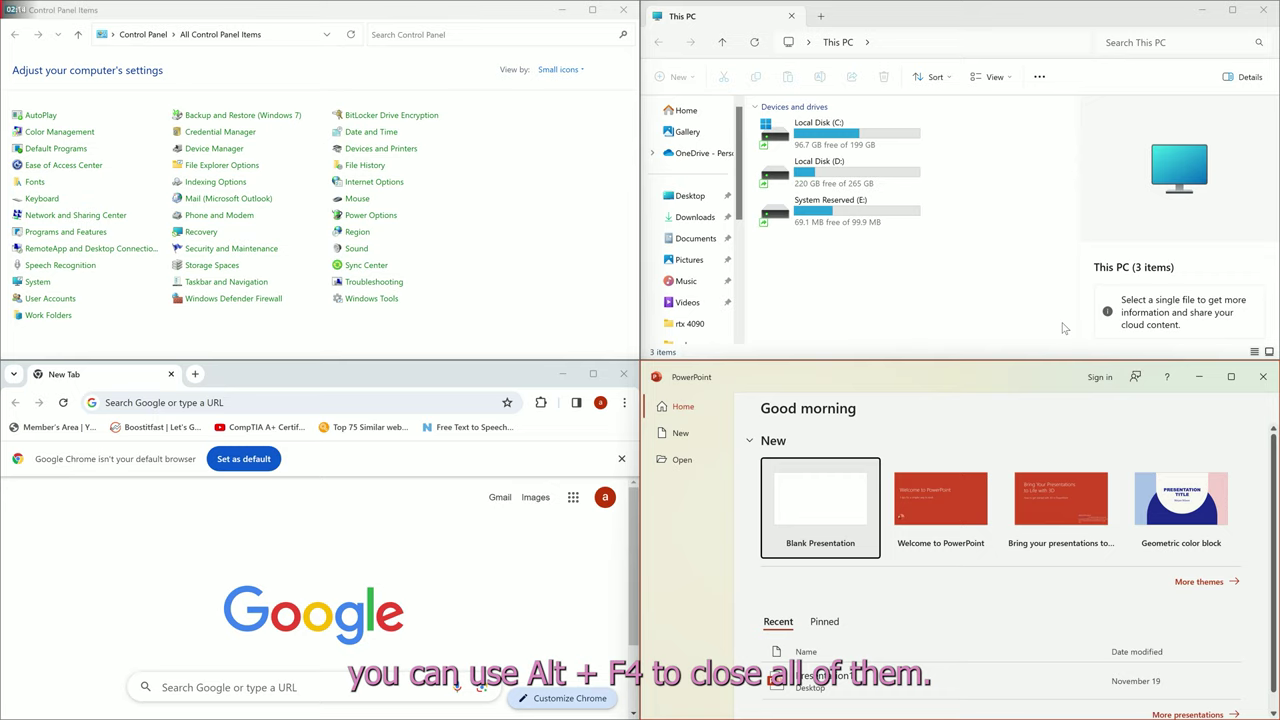
- Close all four snapped windows and dismiss the Shut Down Windows dialog without shutting down
key("alt+F4")
key("alt+F4")
key("alt+F4")
key("alt+F4")
key("alt+F4")
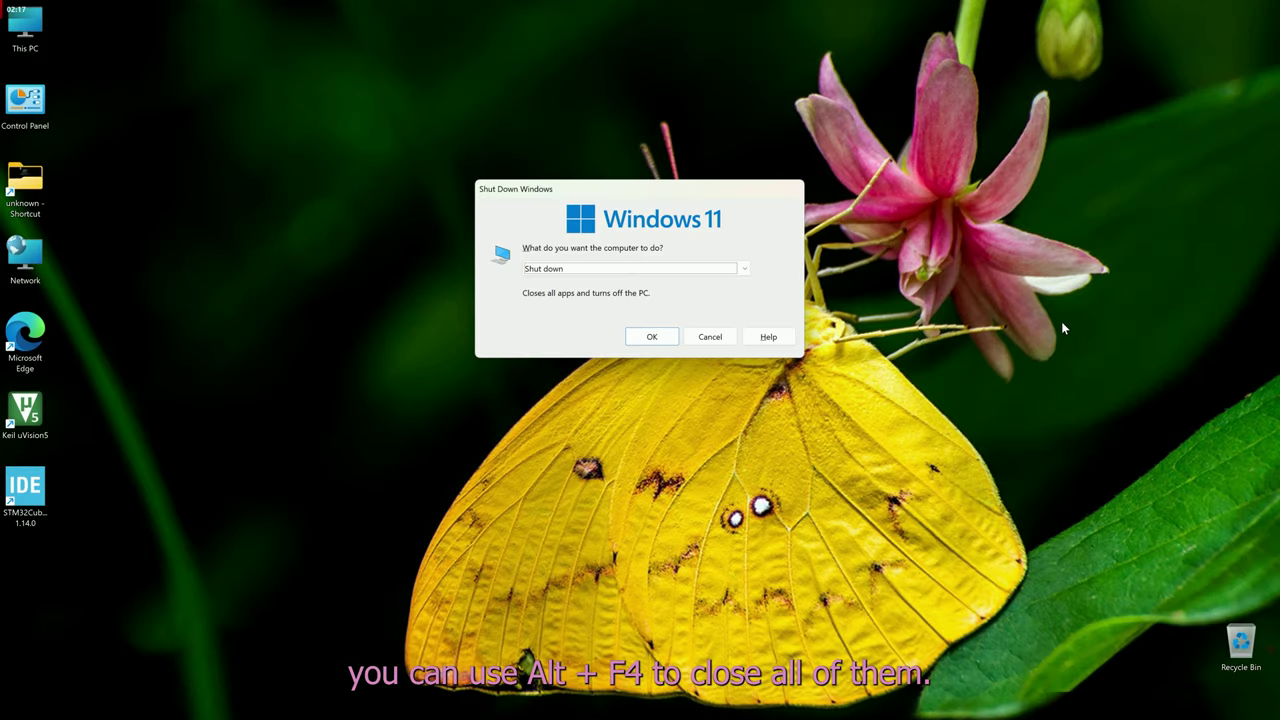
key("alt+F4")
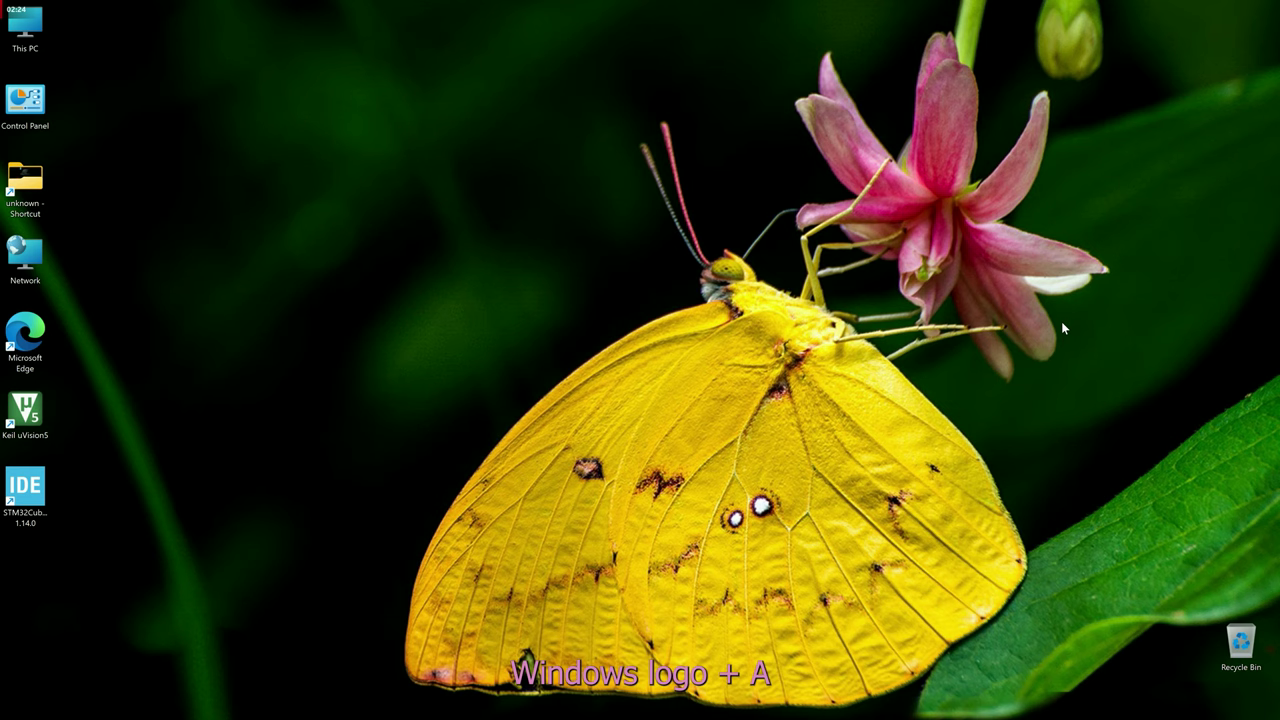
- Open Quick Settings to view the network, airplane mode and sound volume controls, and close it
key("super+a")
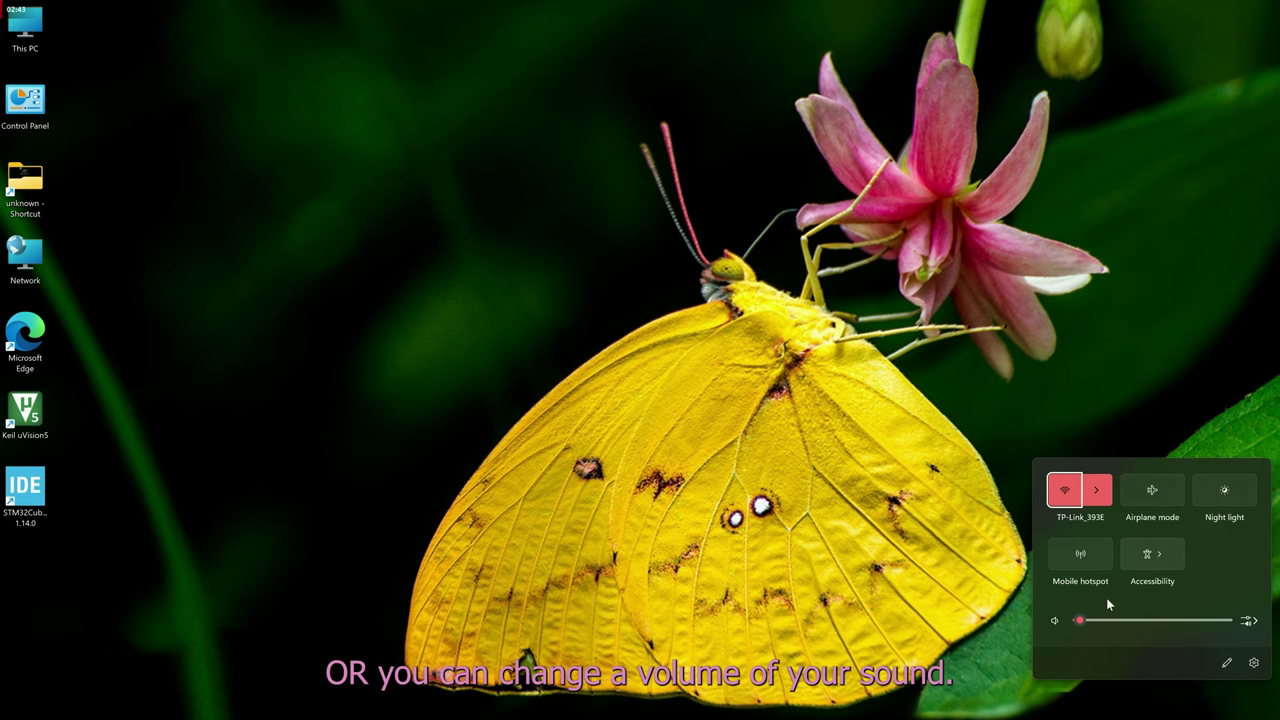
mouse_move(1080, 623)
left_click(950, 560)
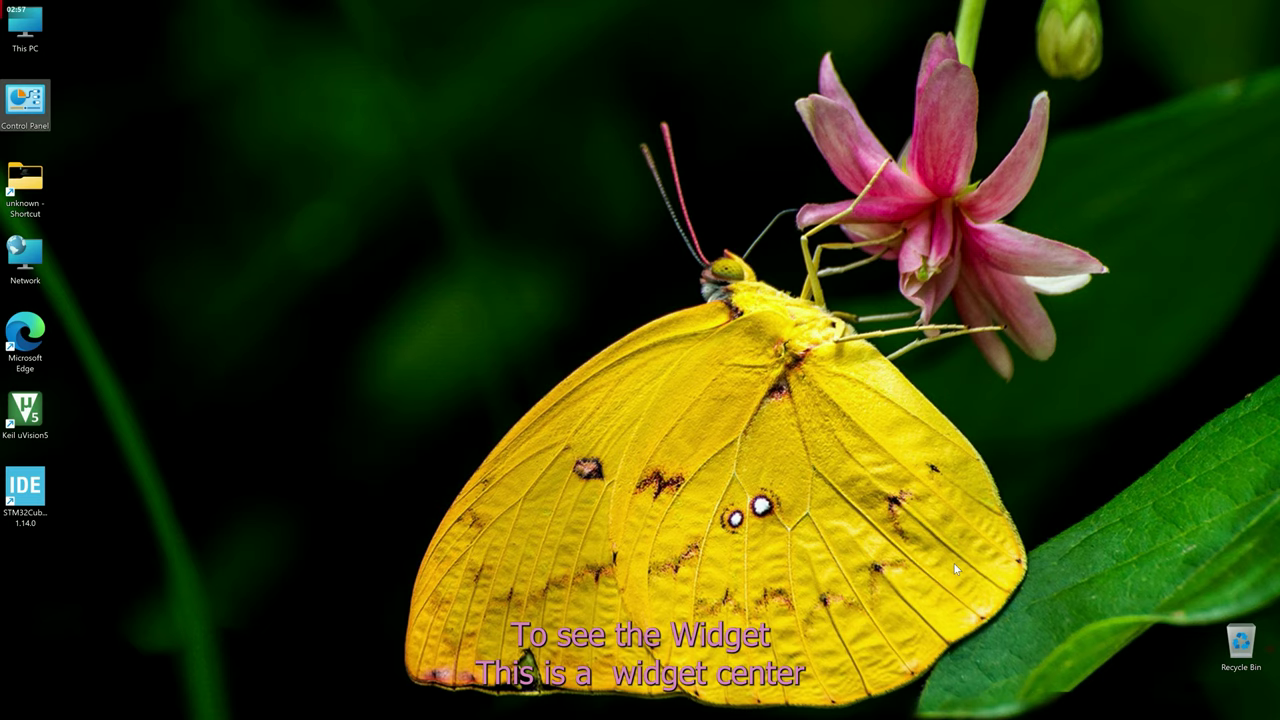
- Open the Widgets board, browse its news and widget cards, and close it
key("super+w")
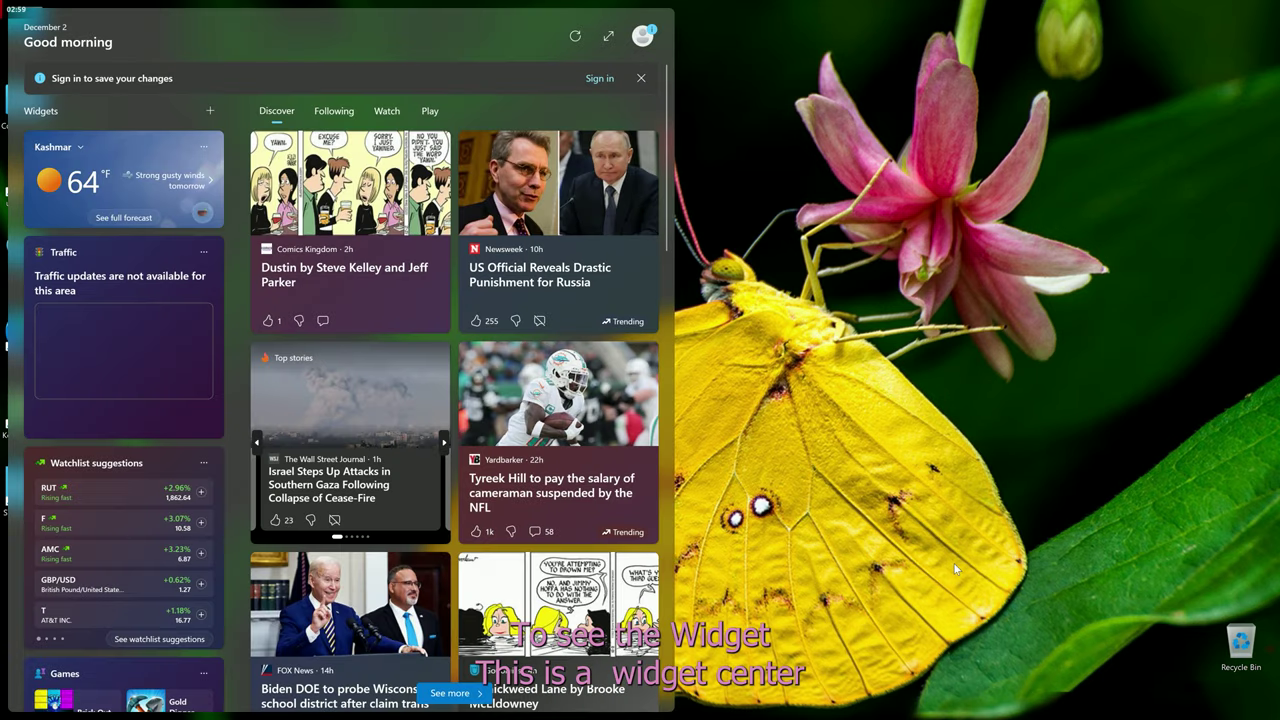
scroll(118, 478, "down", 5)
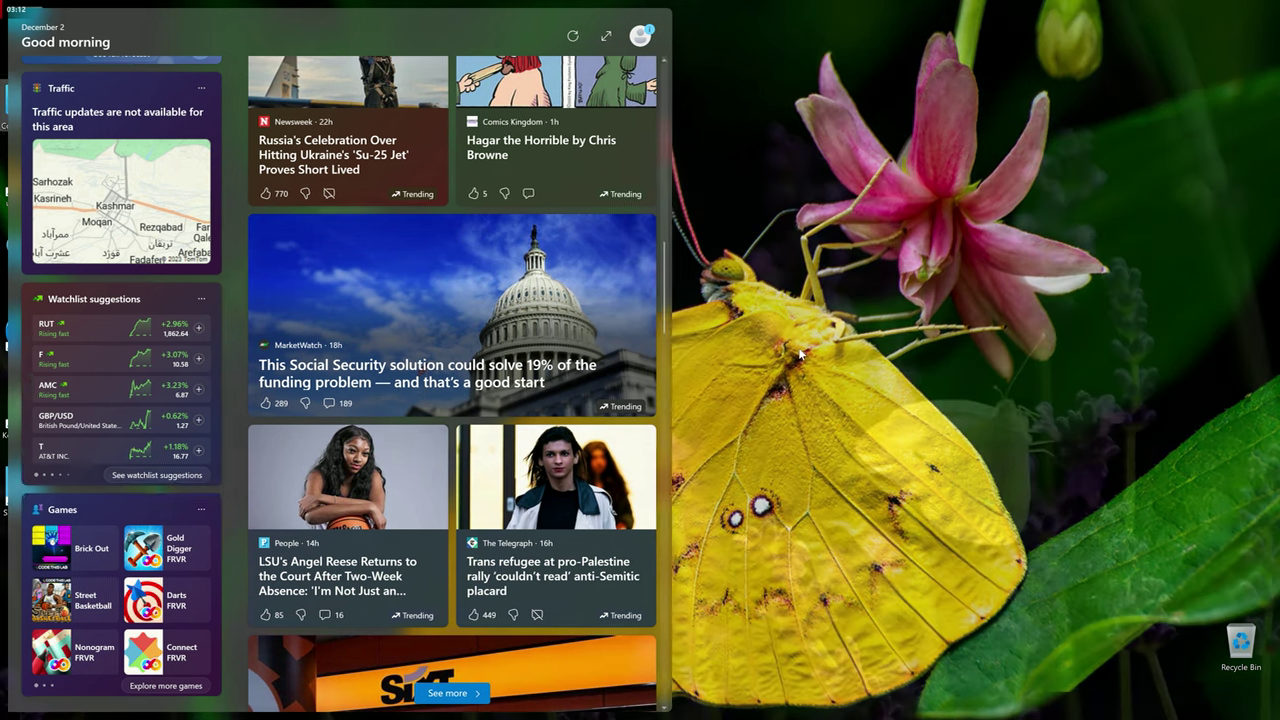
left_click(798, 347)
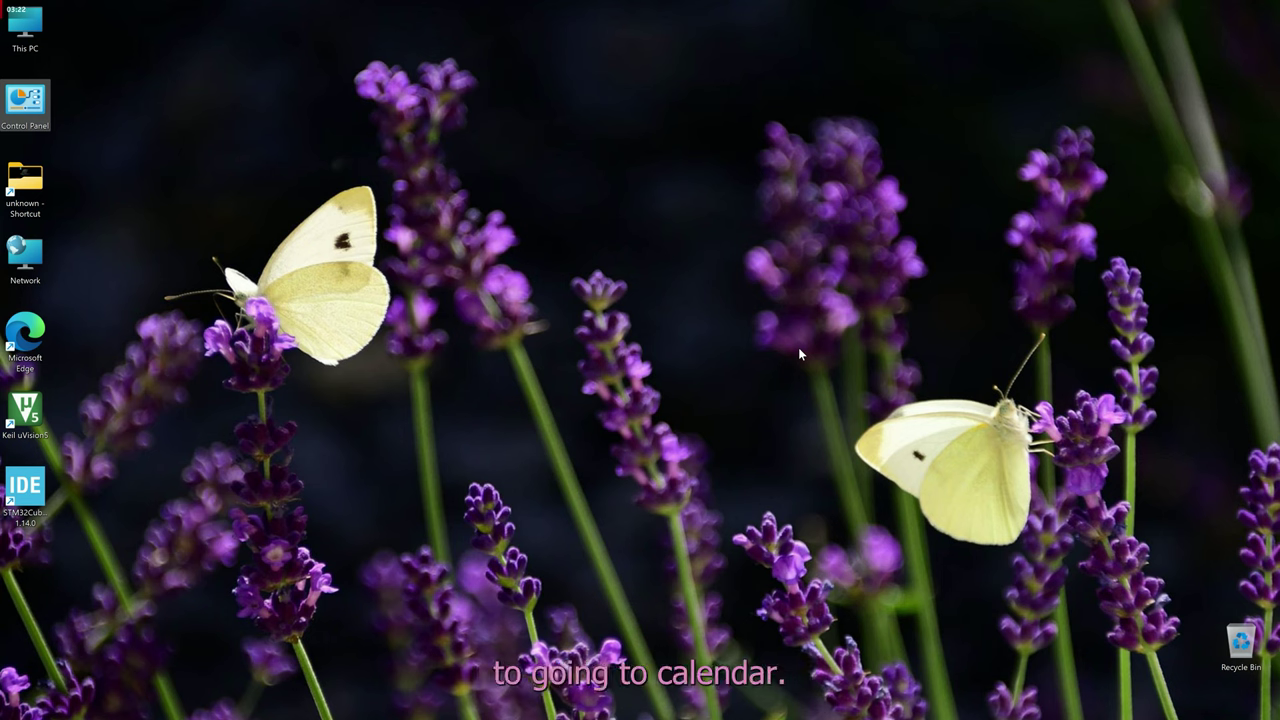
- Open the notification center with its calendar, return to the desktop, and open the emoji picker
key("super+n")
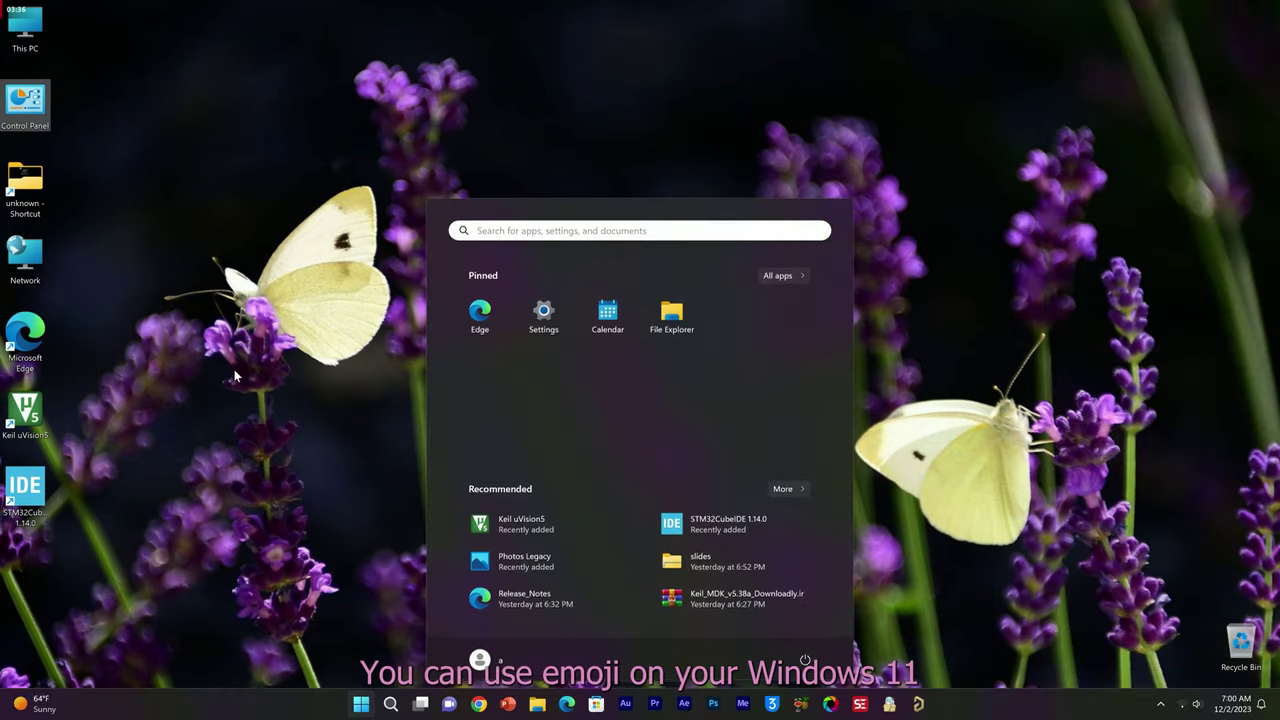
left_click(235, 380)
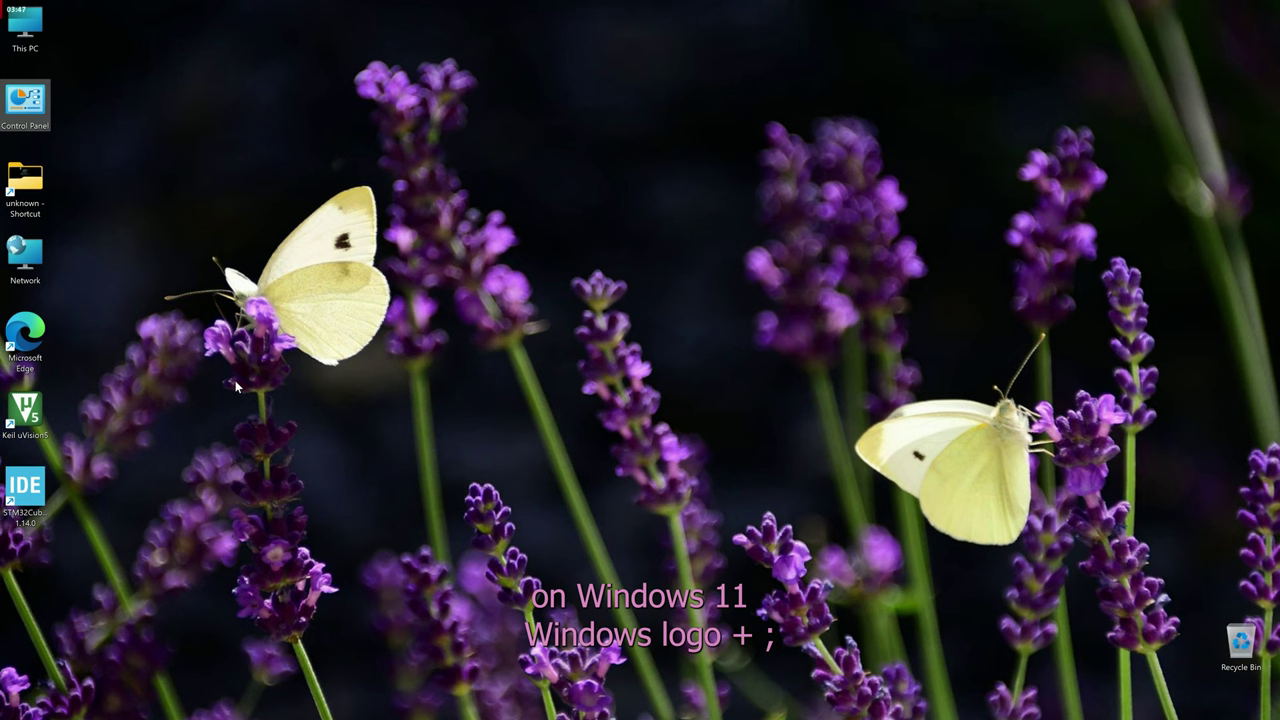
key("super+semicolon")
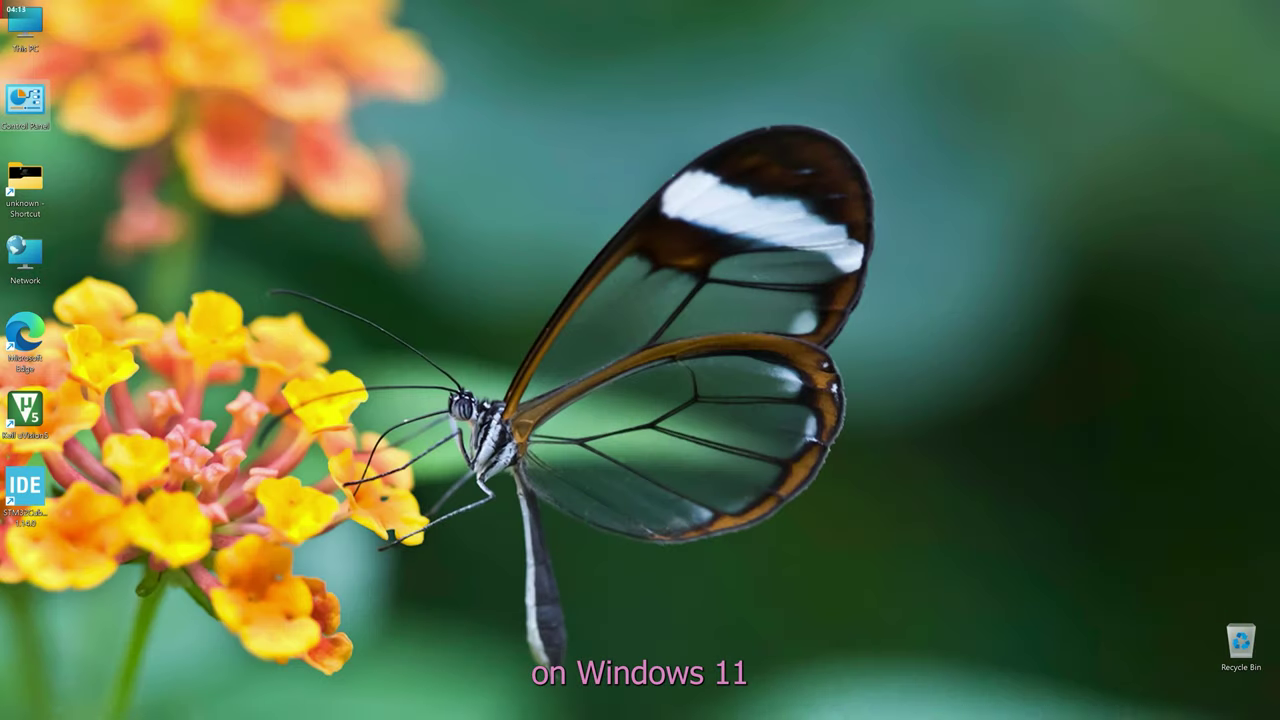
- Search Windows for "word", open the Word app and create a blank document
mouse_move(390, 712)
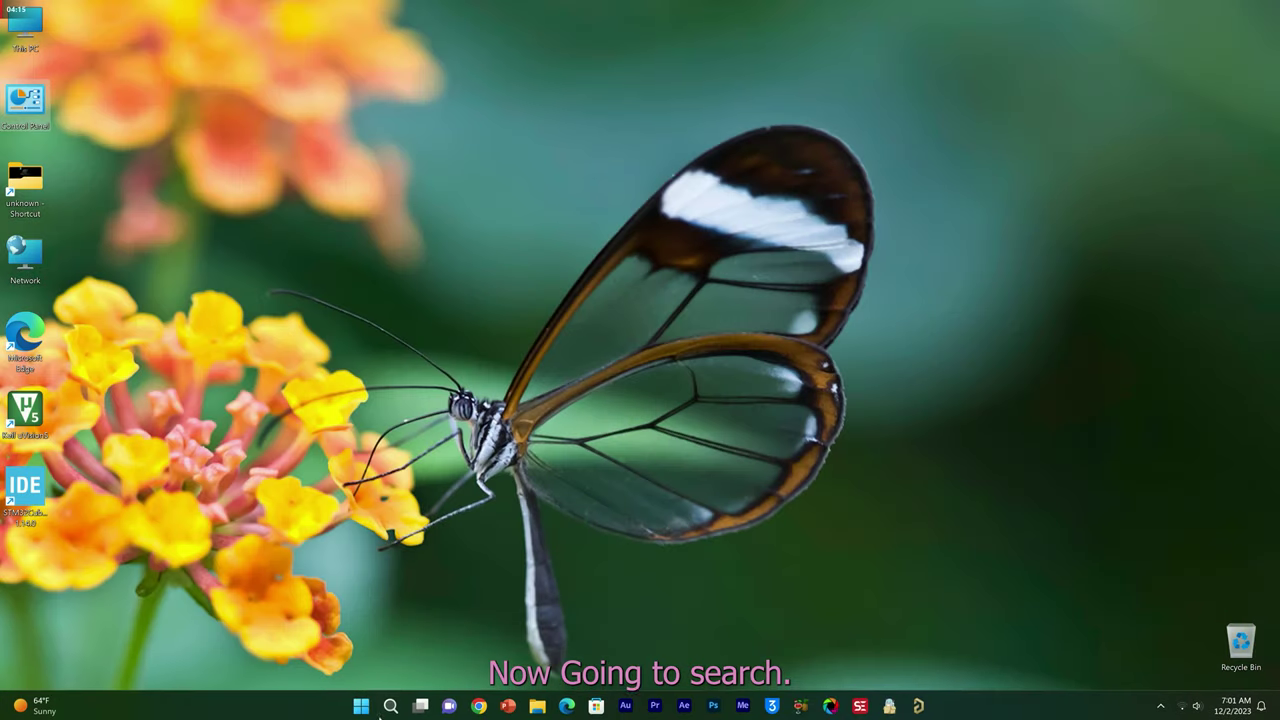
left_click(390, 705)
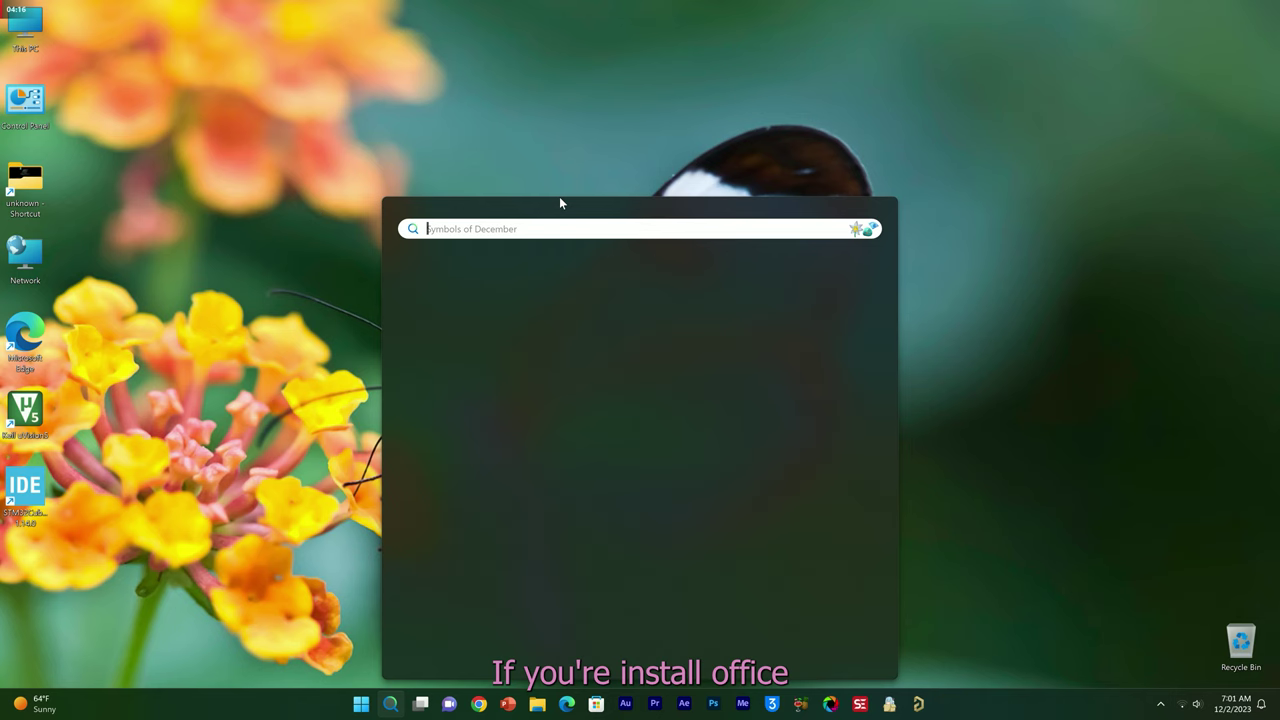
type("word")
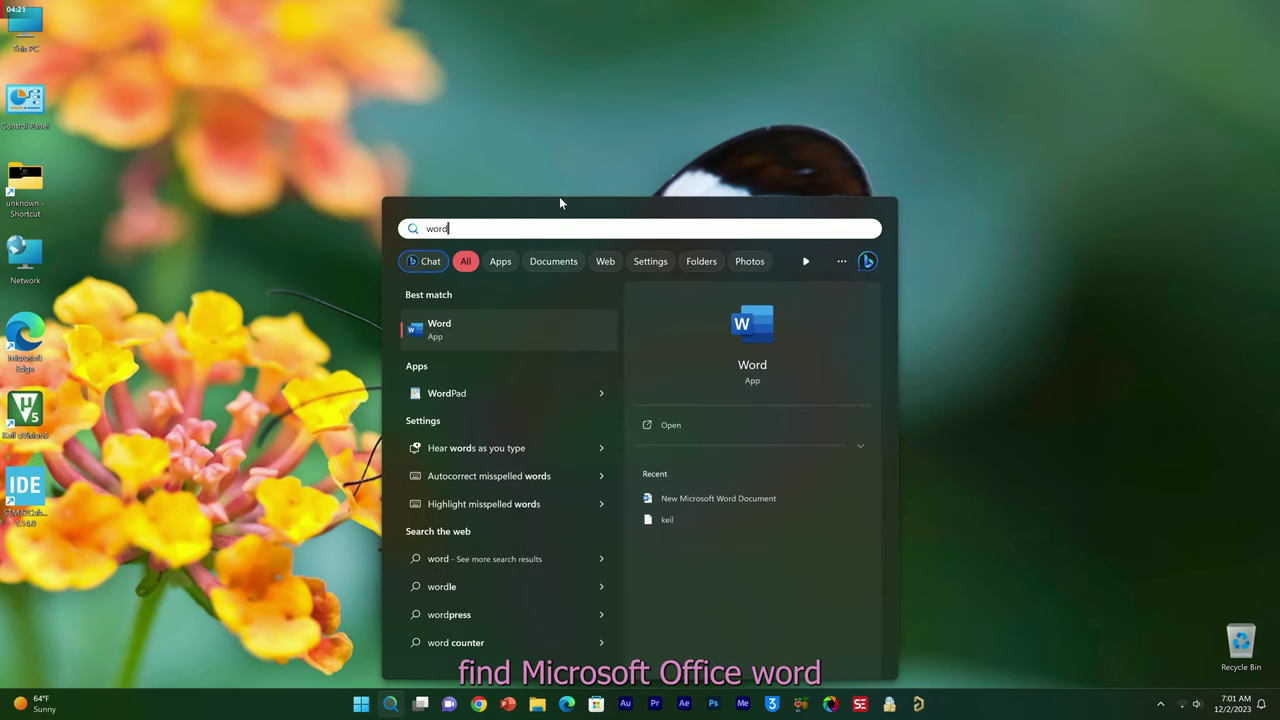
key("Return")
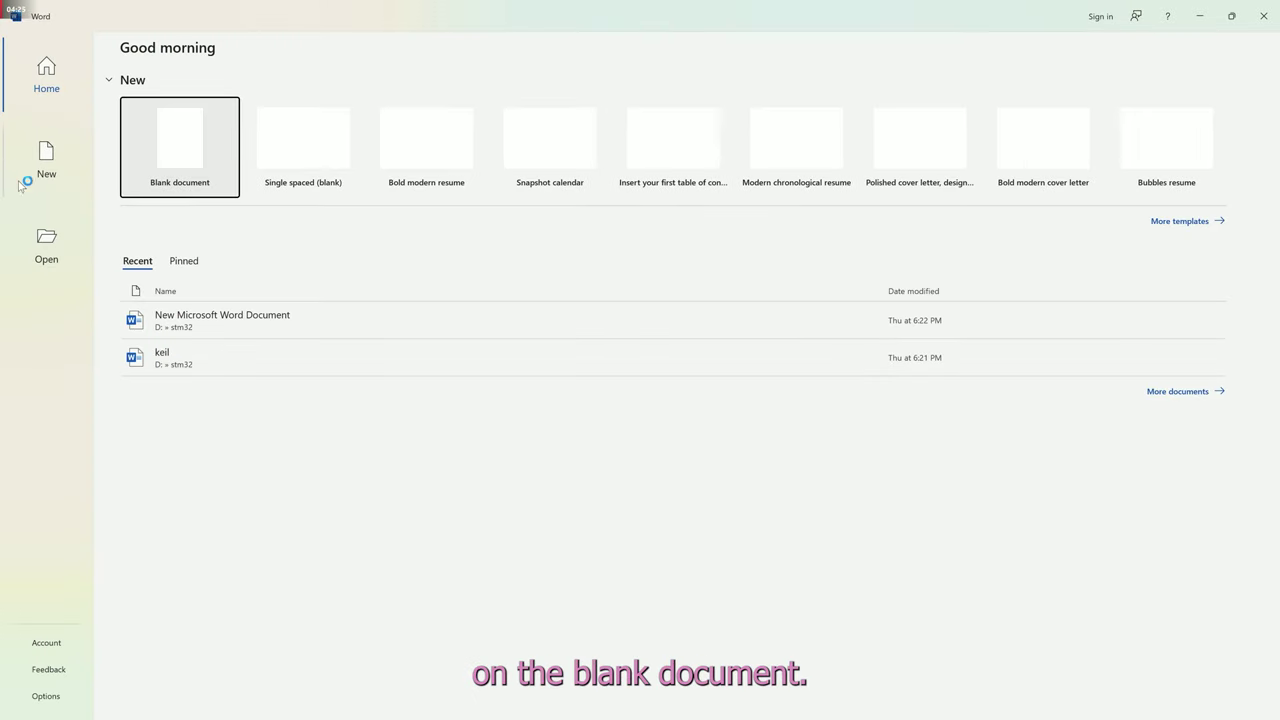
left_click(172, 153)
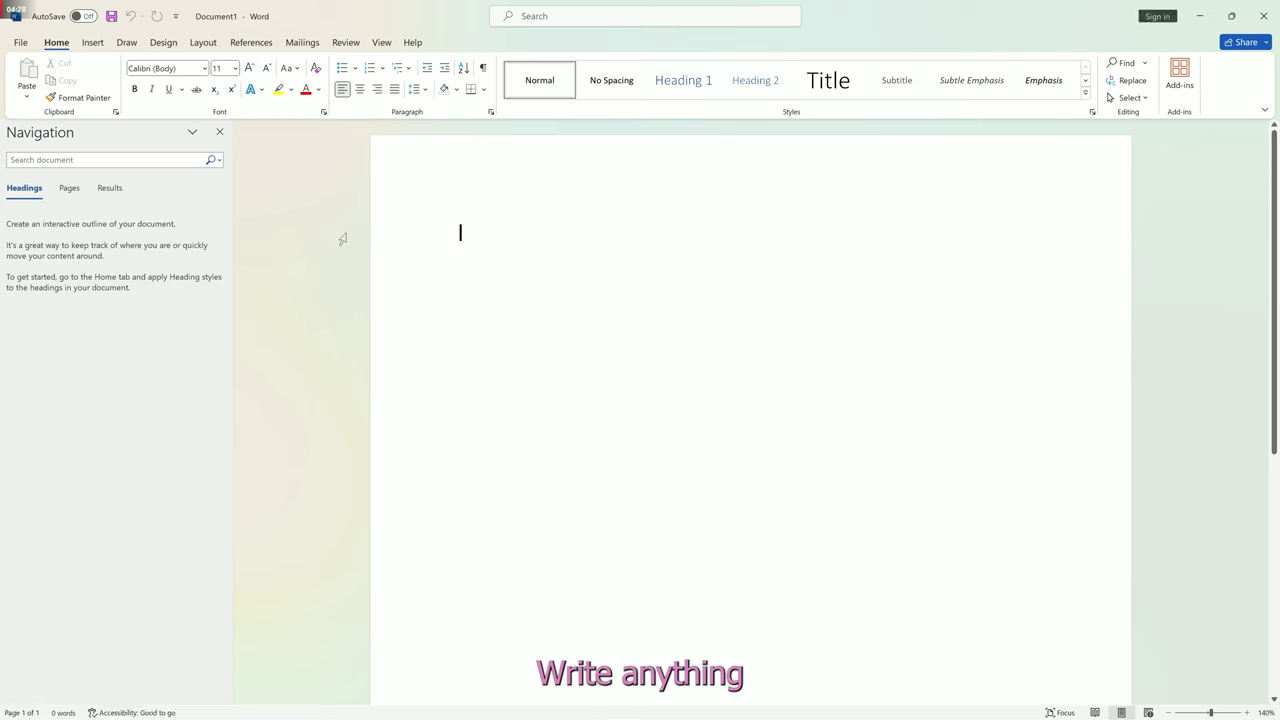
- Write the greeting "Hi freinds" on the first line of the blank document
type("Hi ")
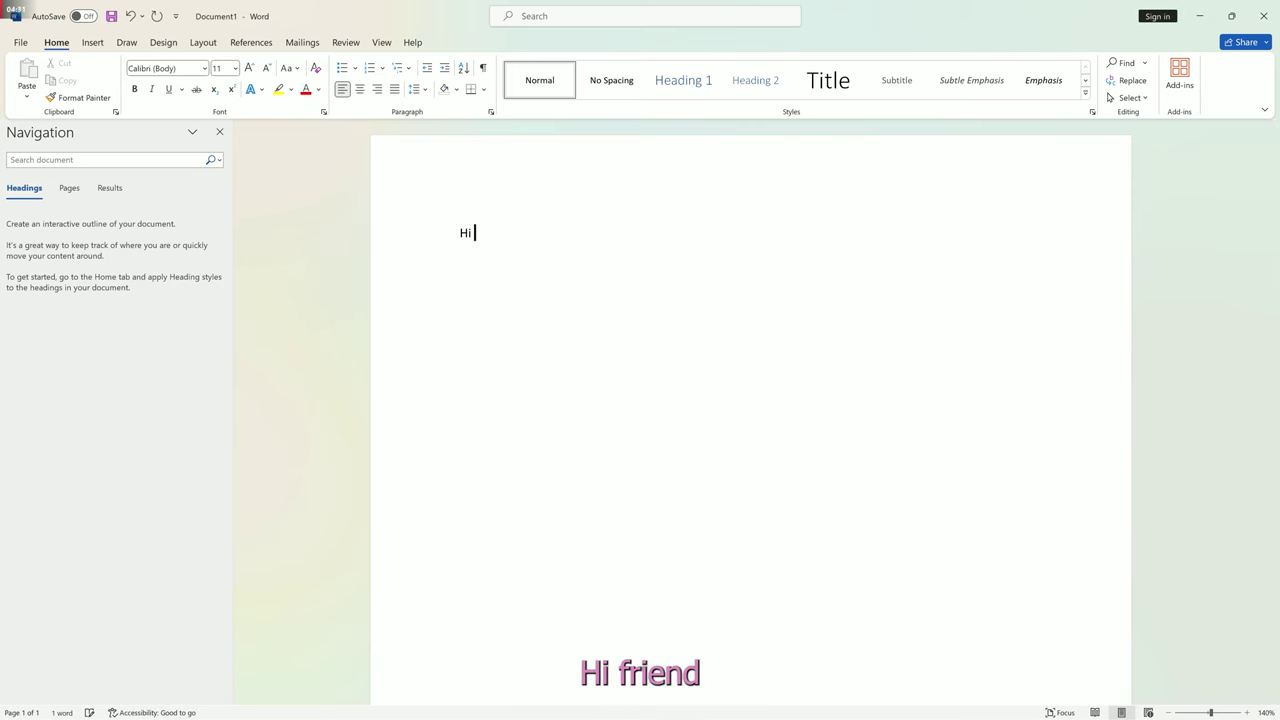
type("freinds")
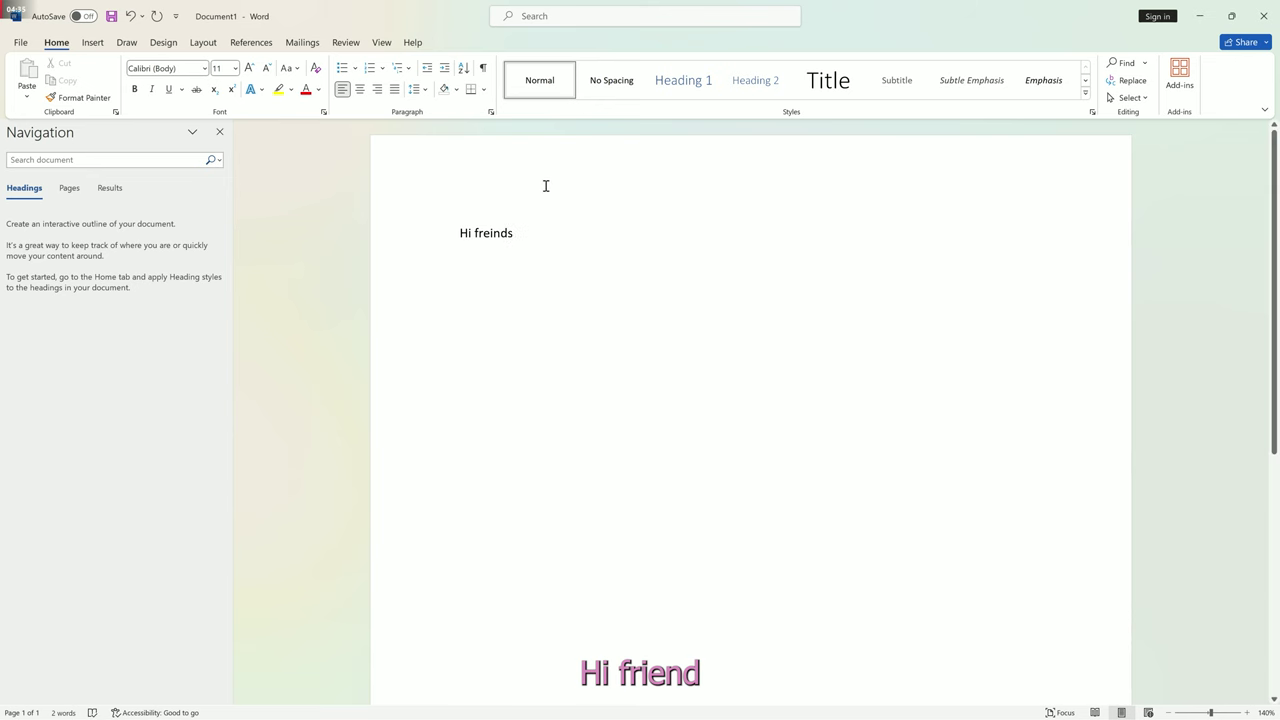
triple_click(476, 233)
right_click(477, 240)
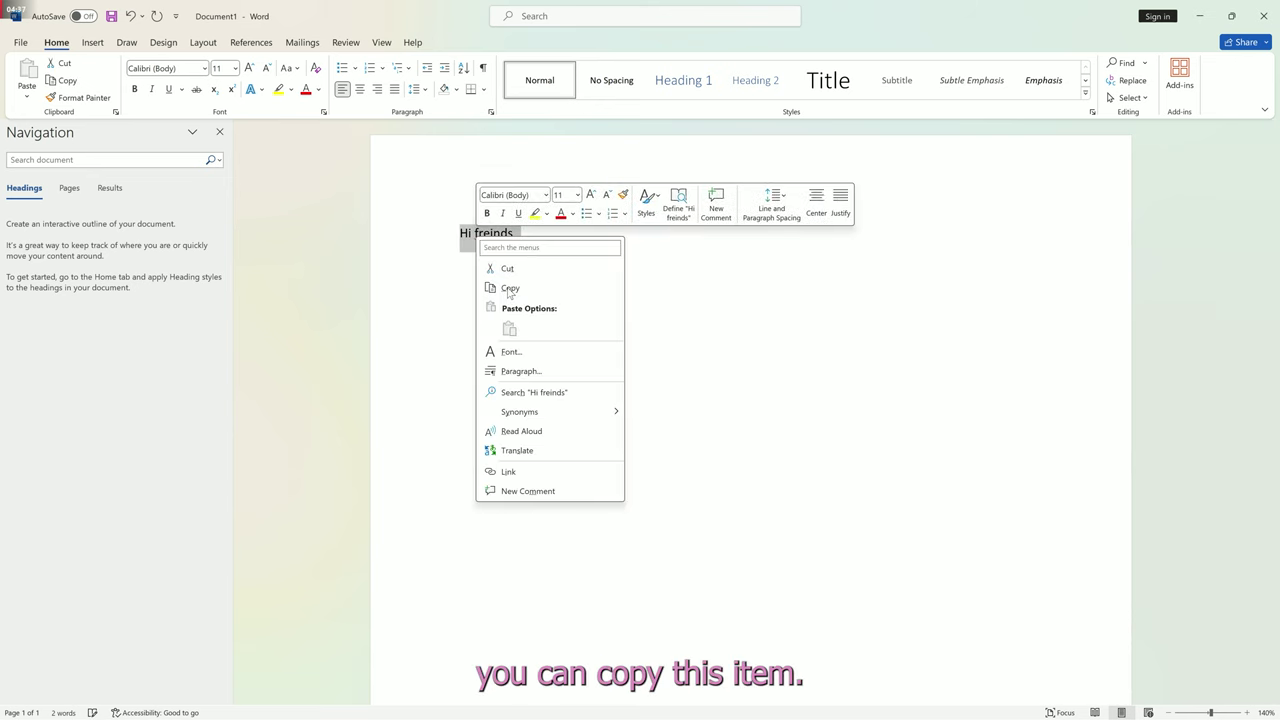
left_click(769, 326)
- Correct the greeting to "Hi friends" and write "Technology channel" on the line below it
left_click(528, 243)
key("Return")
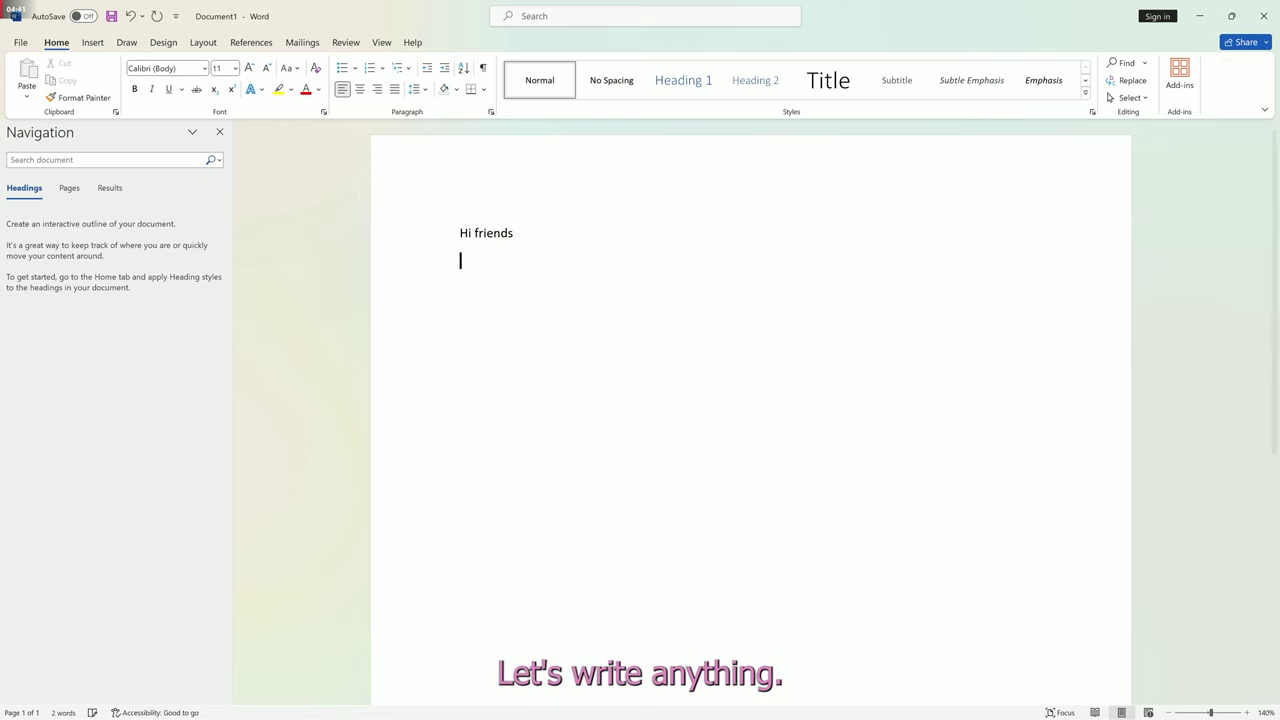
type("t")
key("BackSpace")
type("tech")
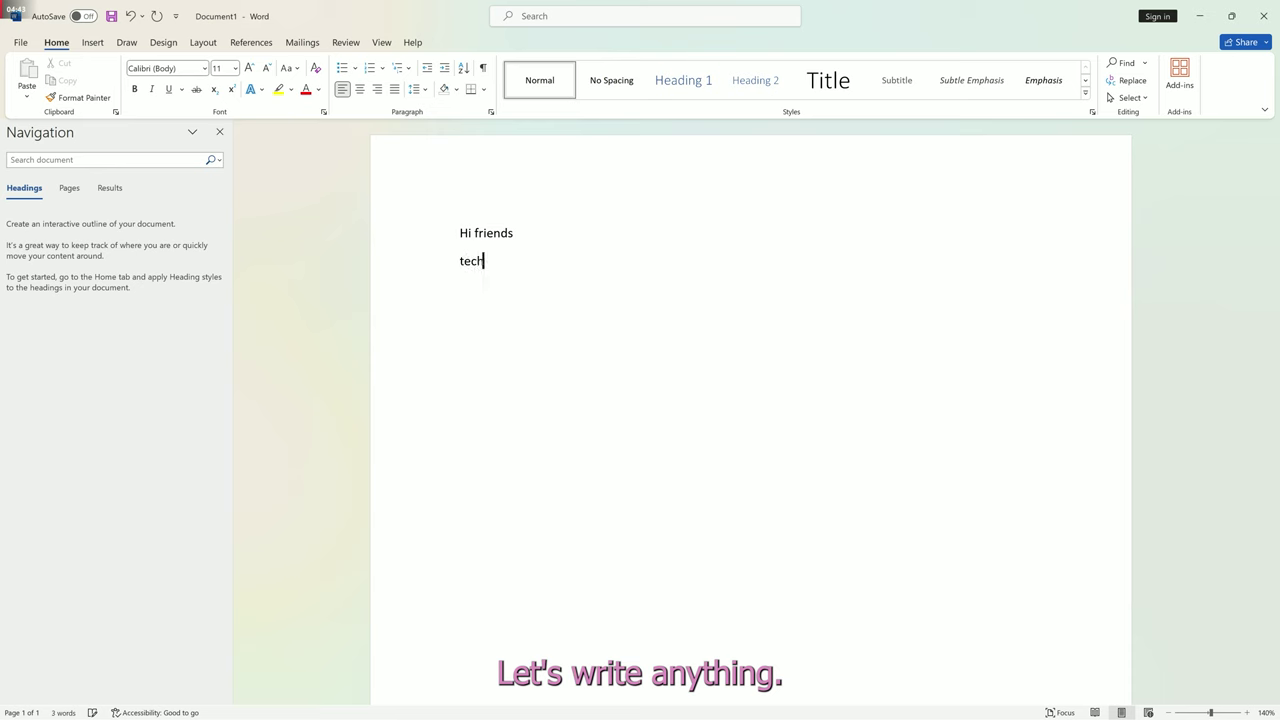
type("nology chan")
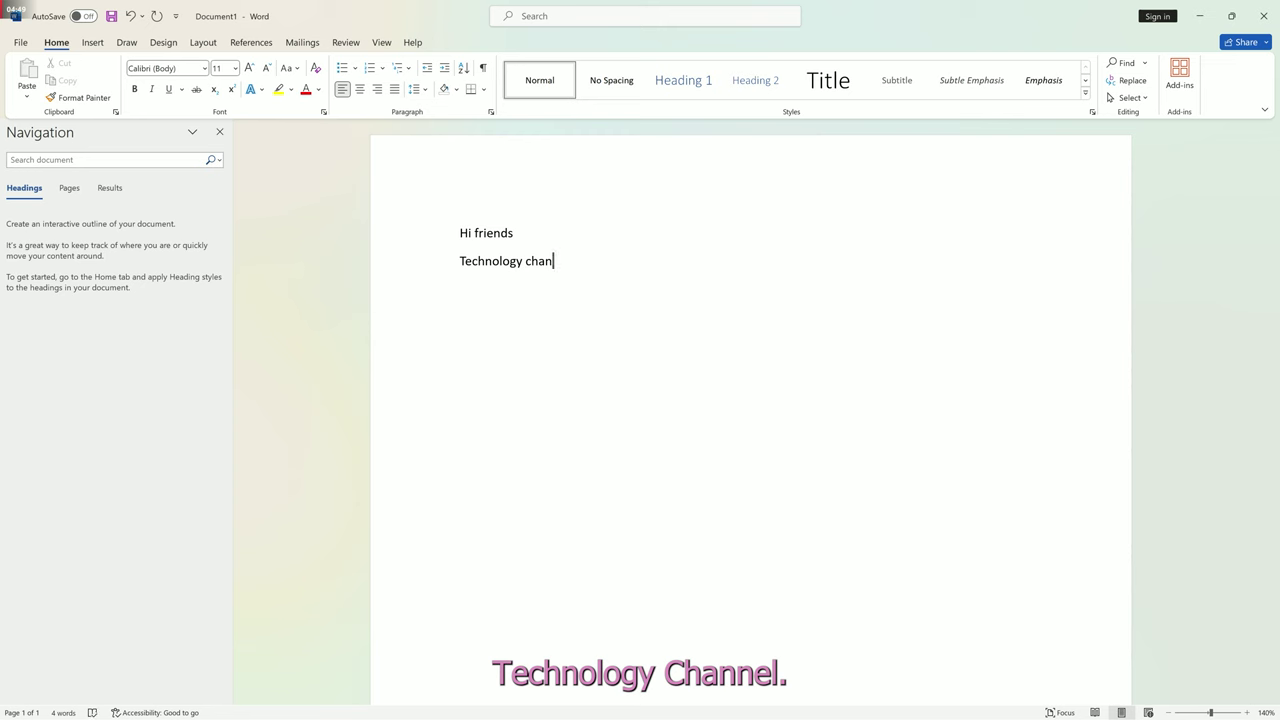
type("nel")
- Copy the "Hi friends" line, and separately copy the "Technology channel" line
double_click(509, 233)
left_click_drag(512, 234, 458, 241)
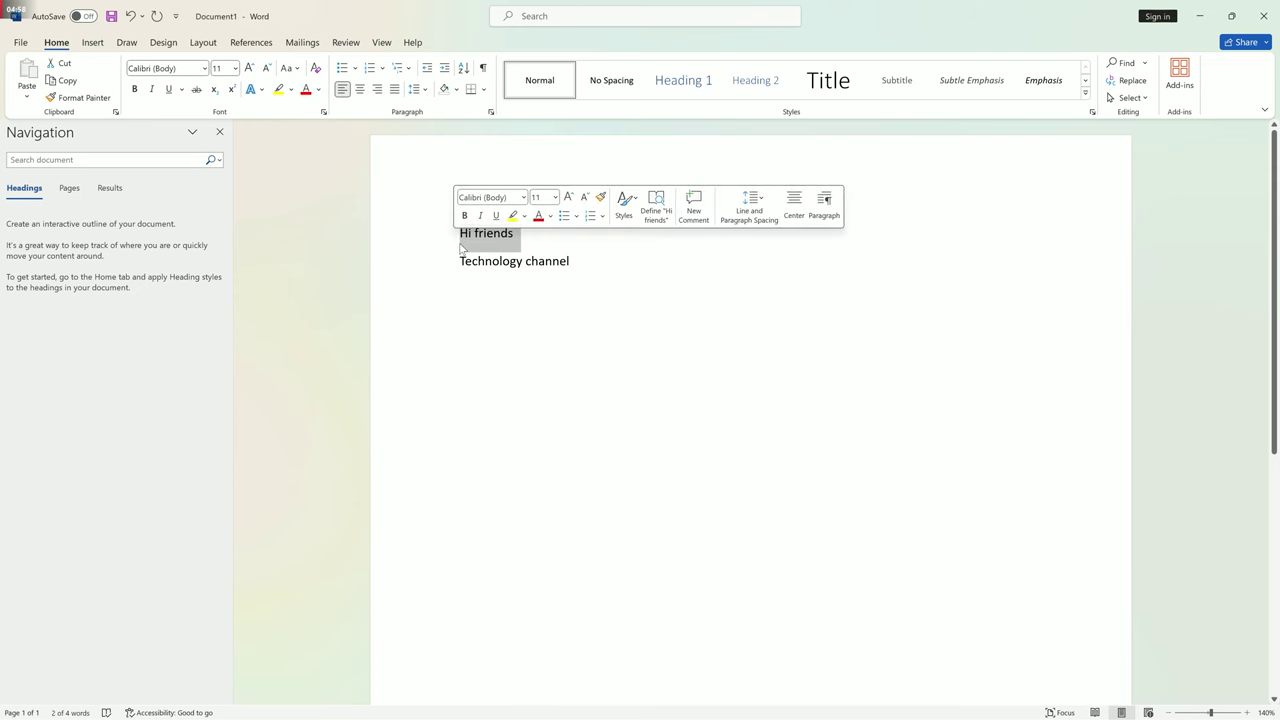
key("ctrl+c")
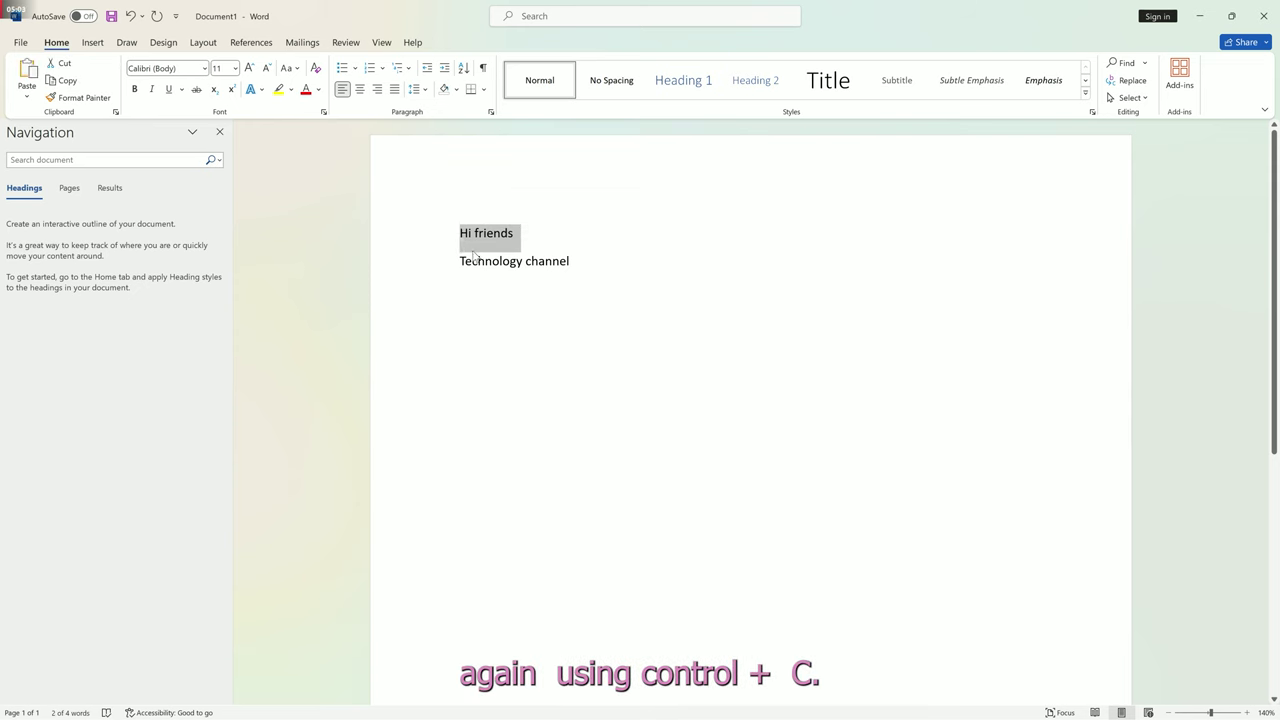
left_click_drag(575, 270, 457, 277)
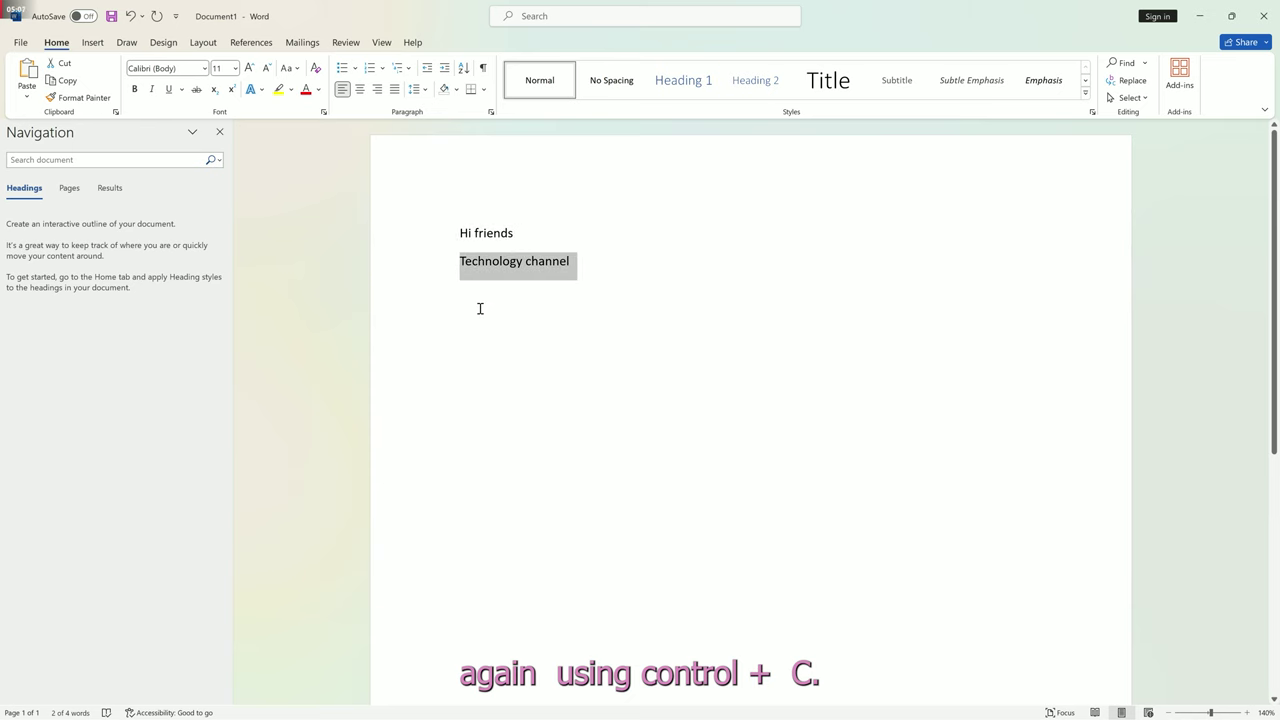
left_click(586, 260)
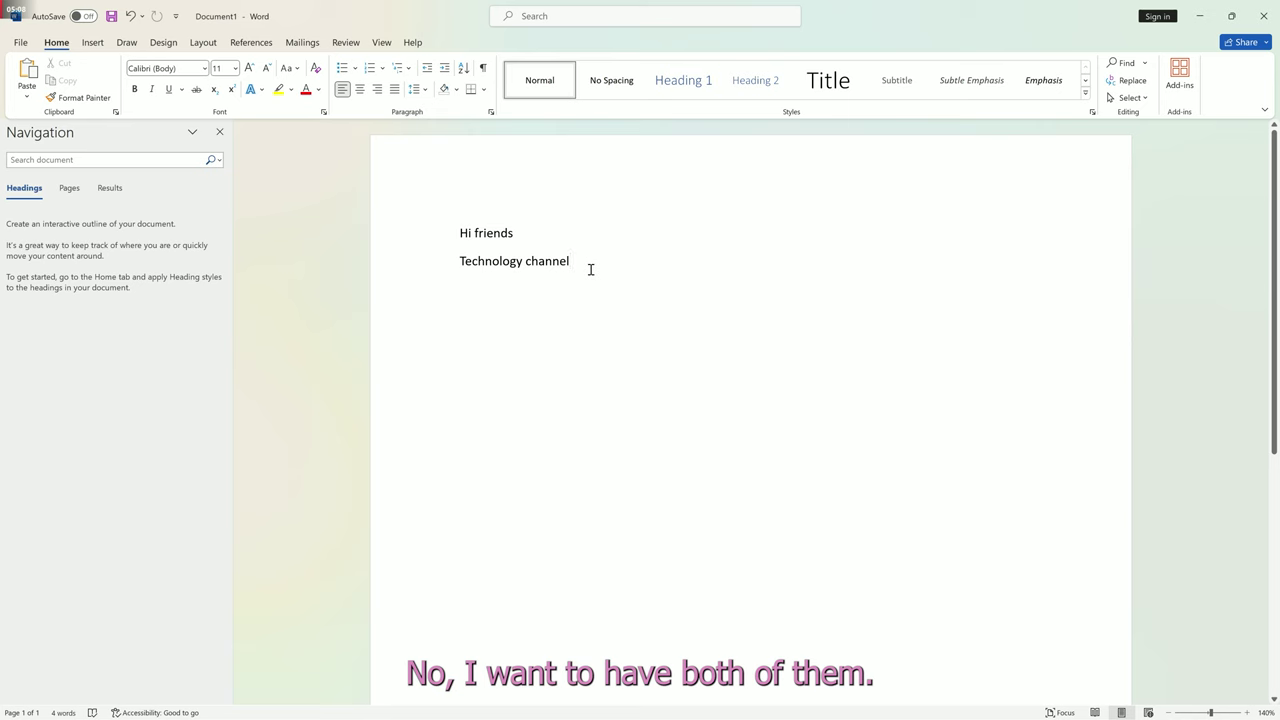
- Add an empty line below "Technology channel" and turn on clipboard history from its panel
key("Return")
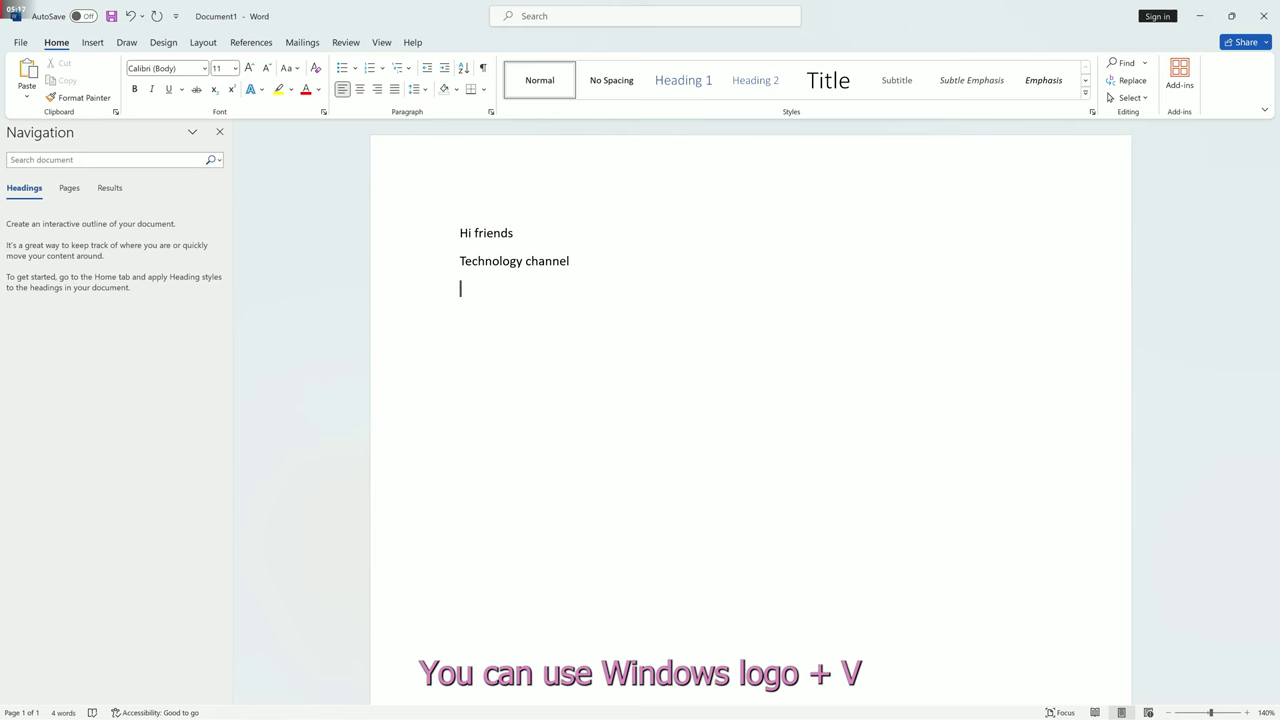
key("super+v")
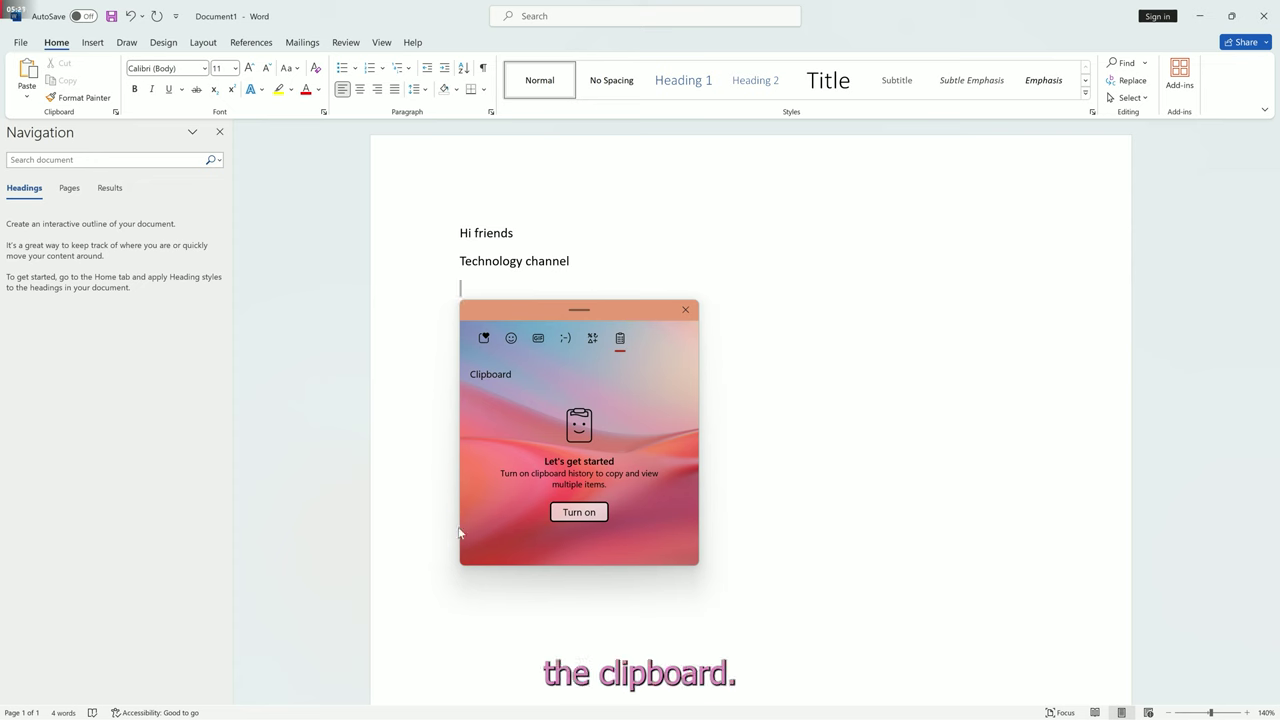
left_click(580, 513)
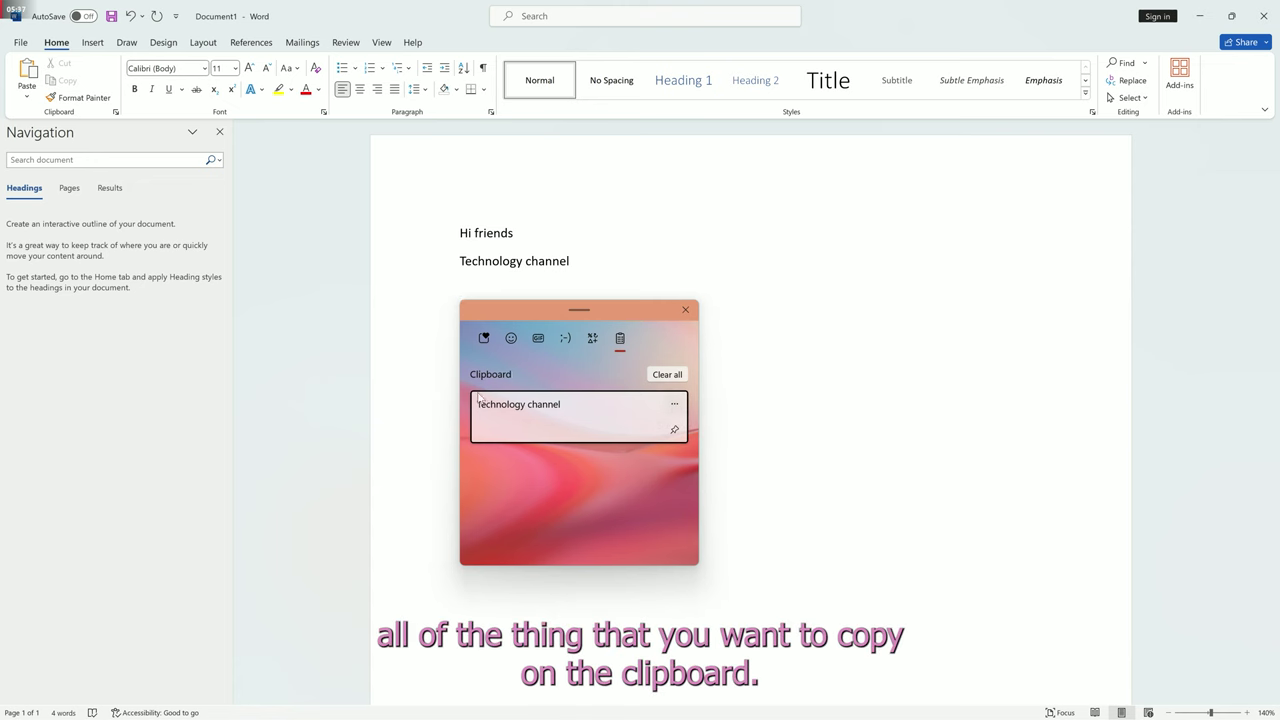
- Show the copied entry's options and clear the clipboard history, ending on the symbols collection
left_click(673, 405)
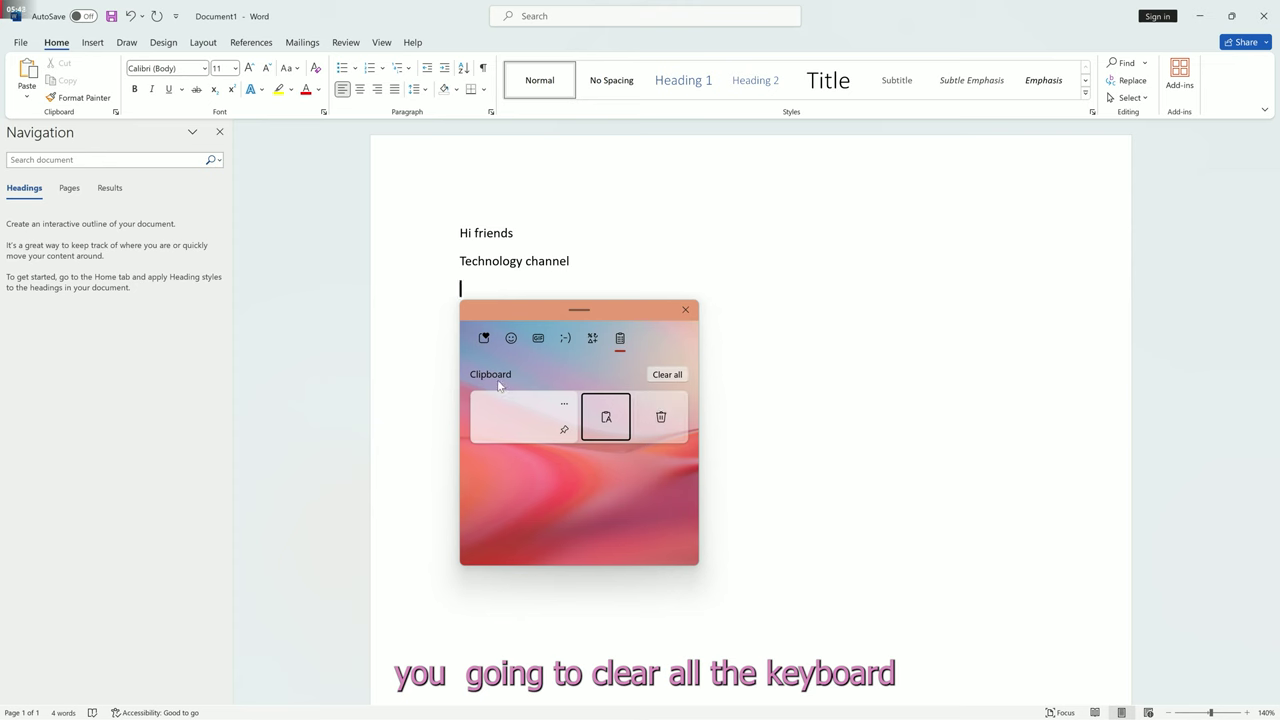
left_click(666, 375)
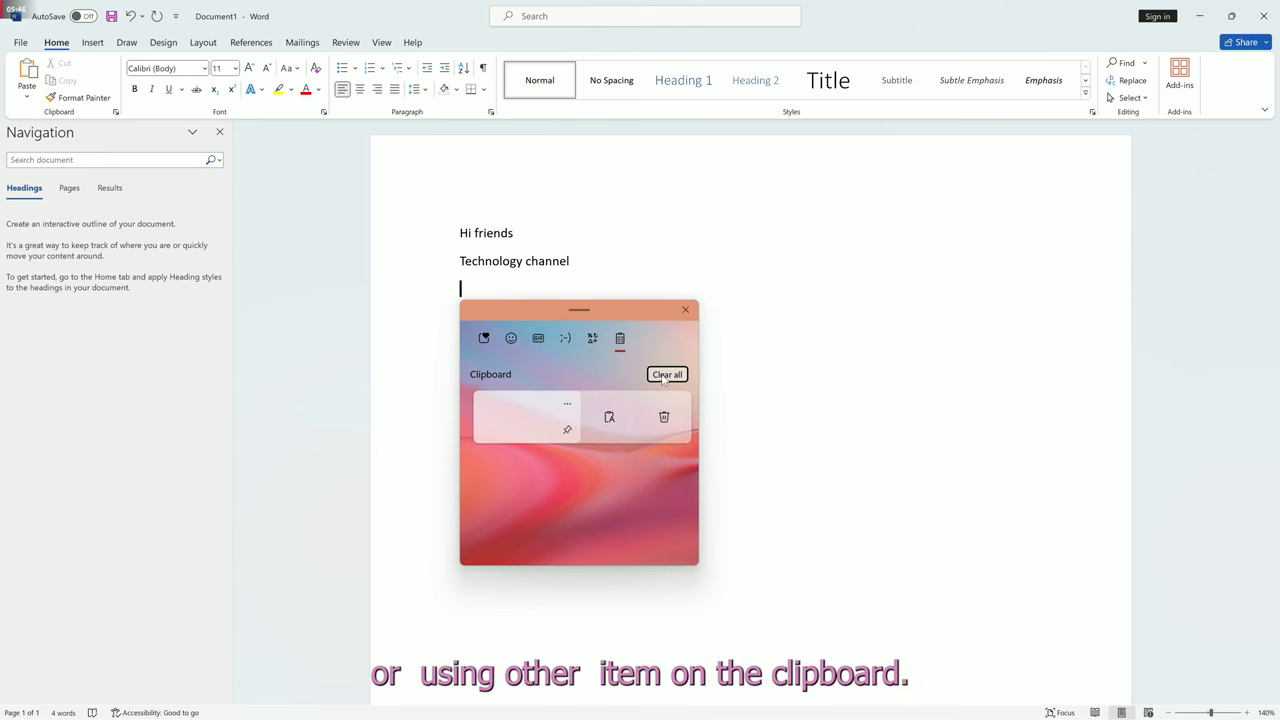
left_click(592, 338)
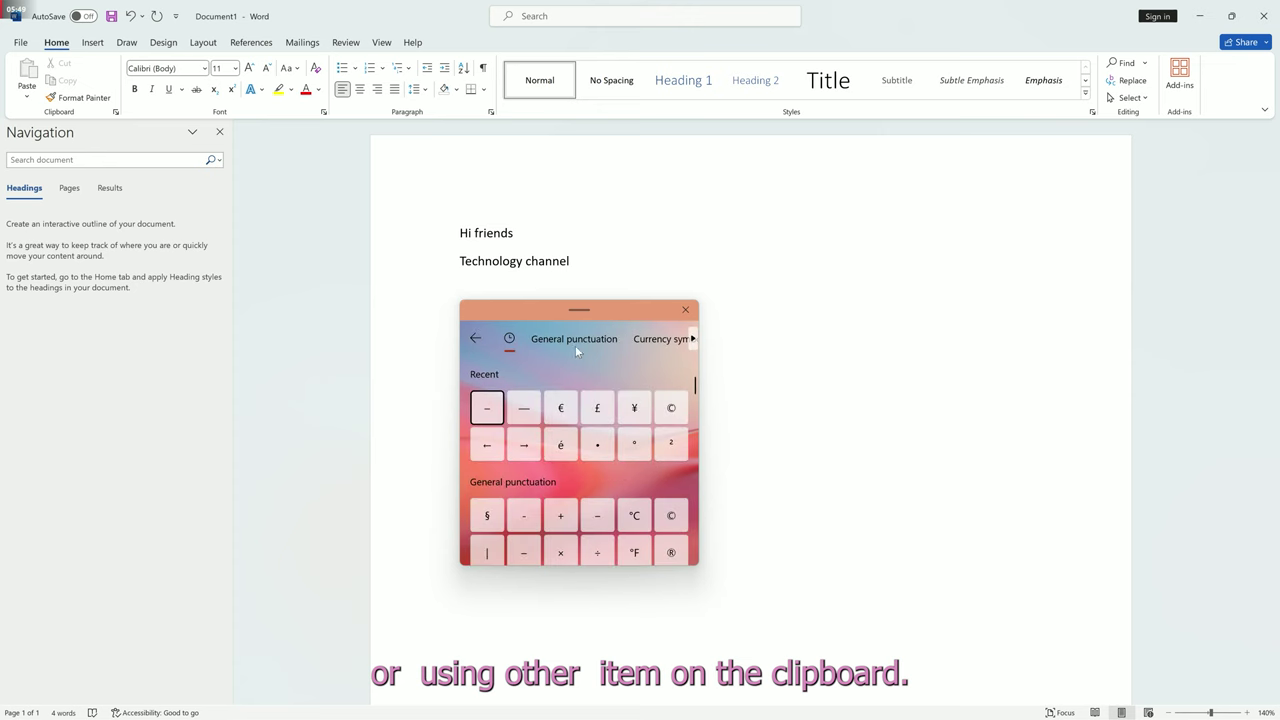
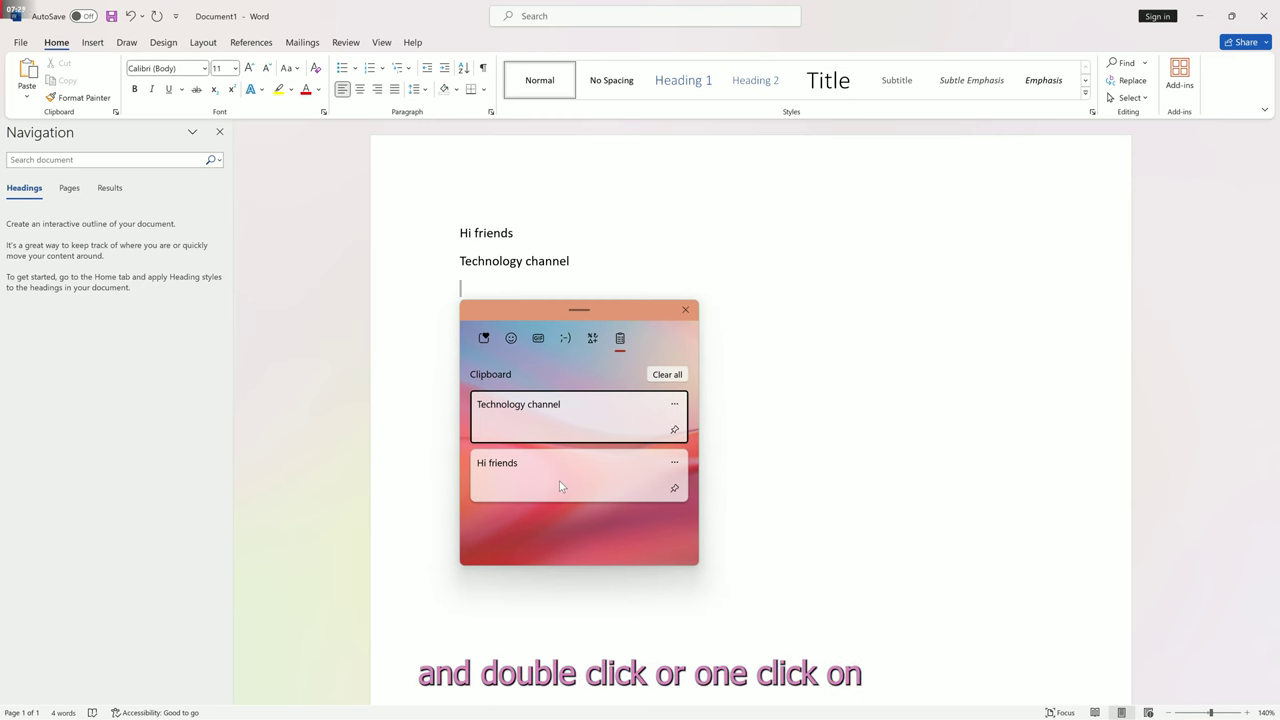
- Paste "Hi friends" from the clipboard history onto the third line of the document
left_click(560, 486)
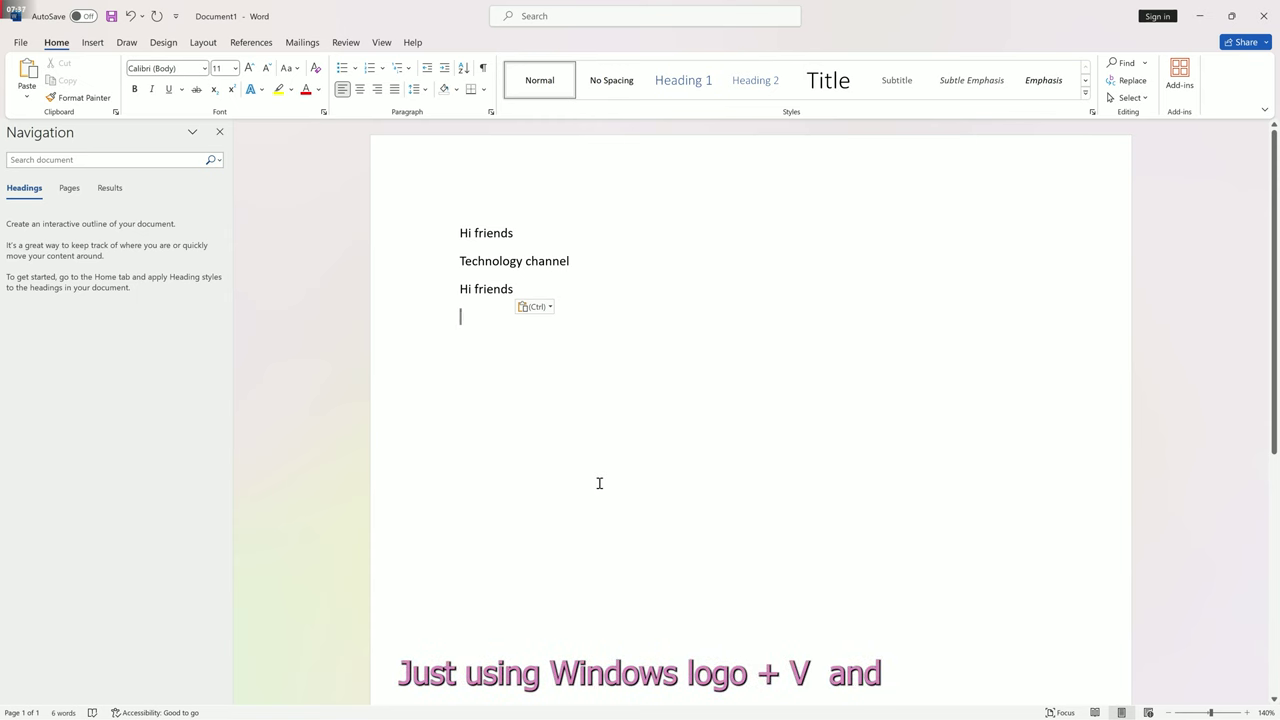
key("super")
key("super+v")
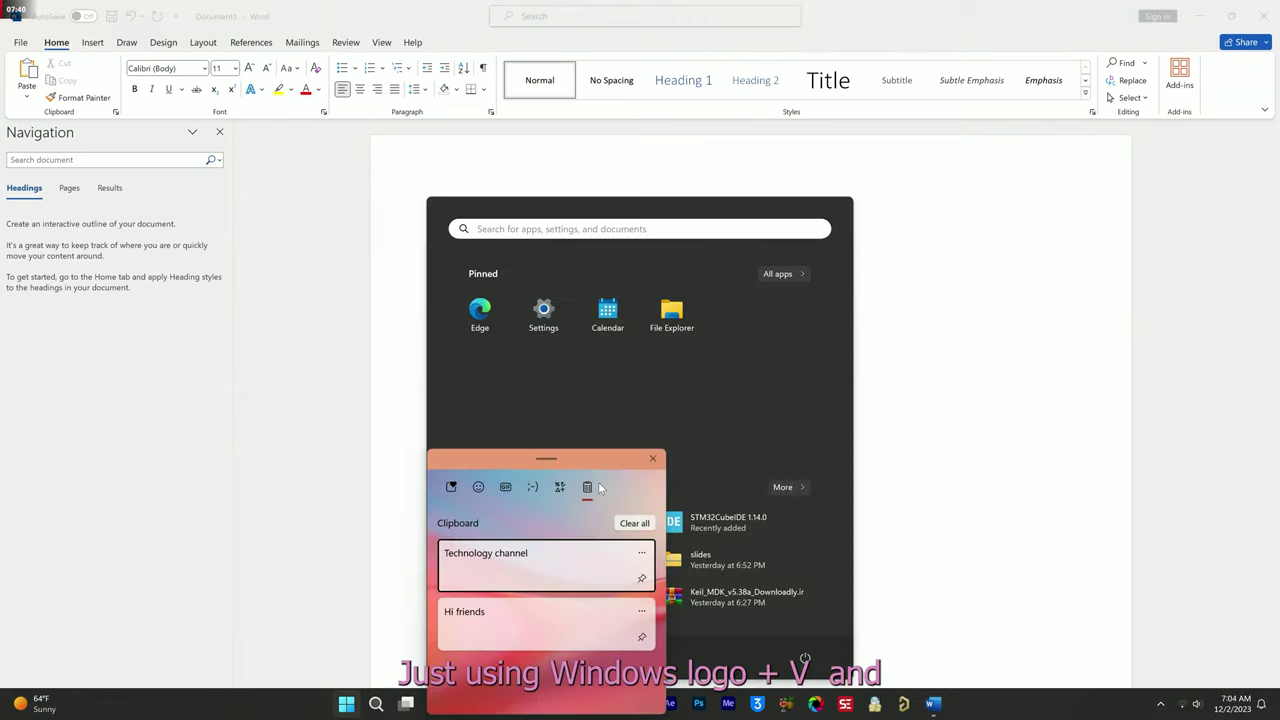
left_click(522, 562)
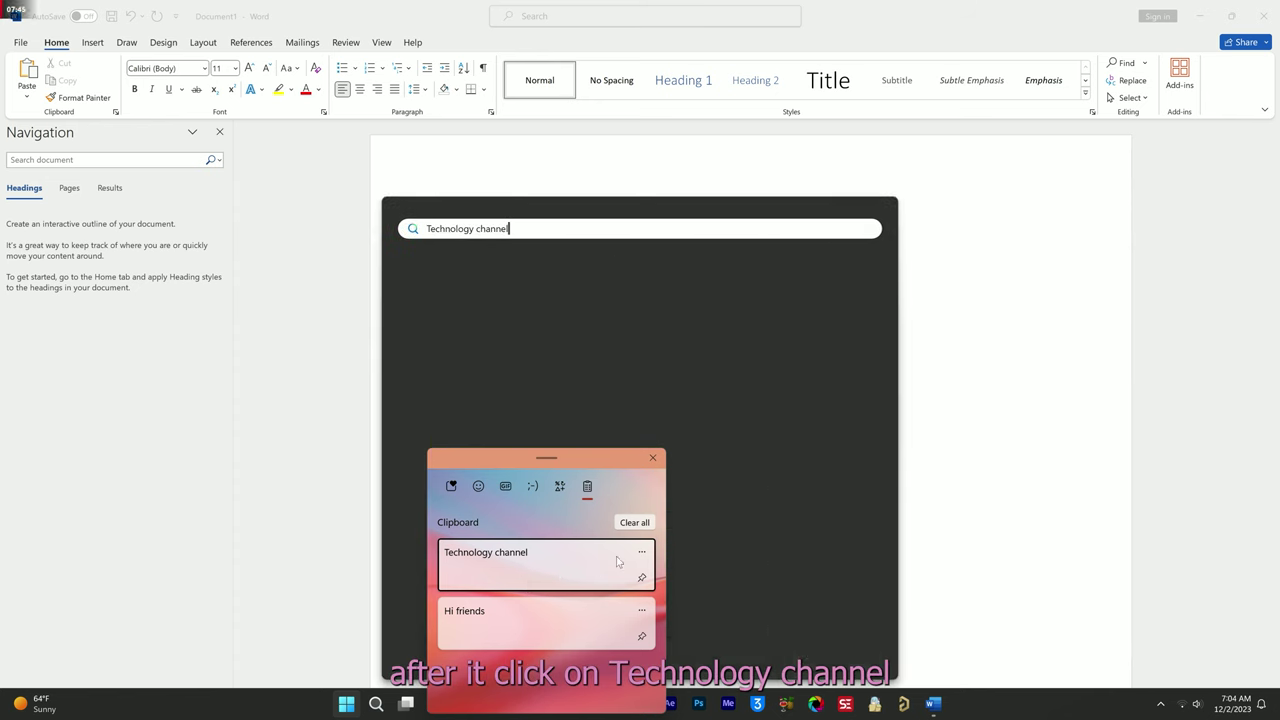
left_click(983, 324)
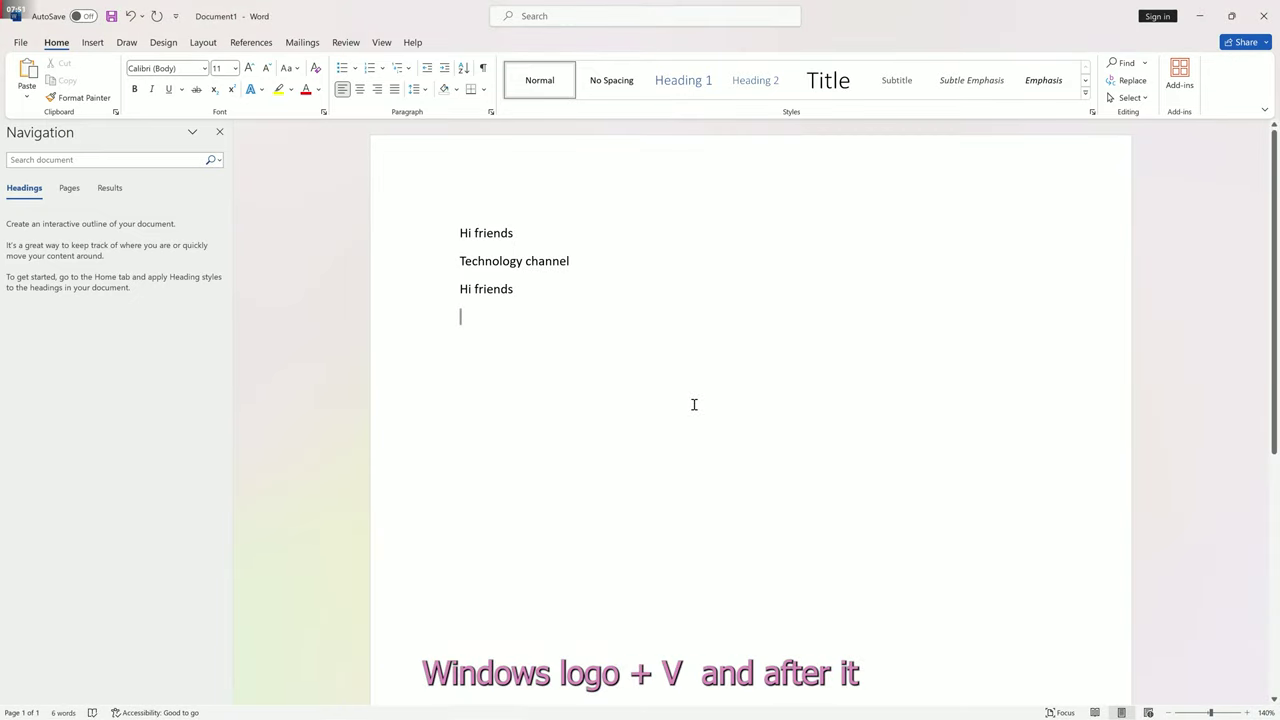
- Paste "Technology channel" from the clipboard history onto the fourth line, and close the document without saving
key("super+v")
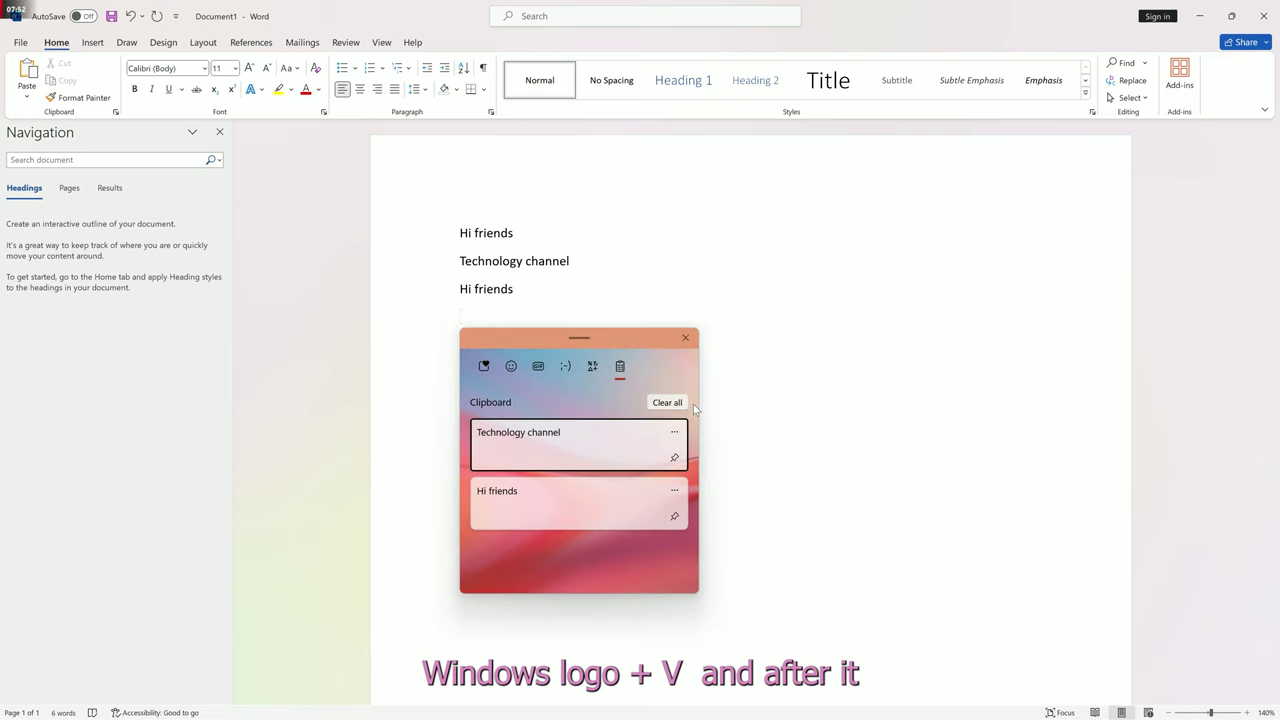
left_click(546, 452)
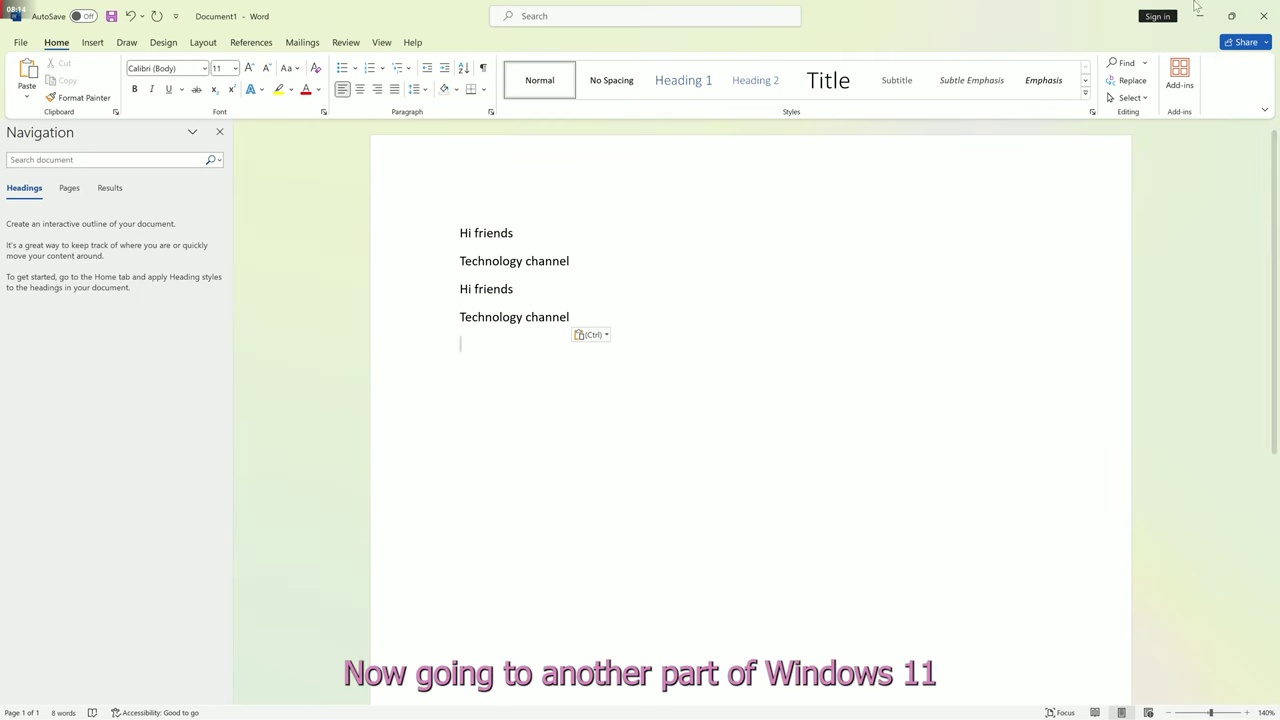
left_click(1264, 16)
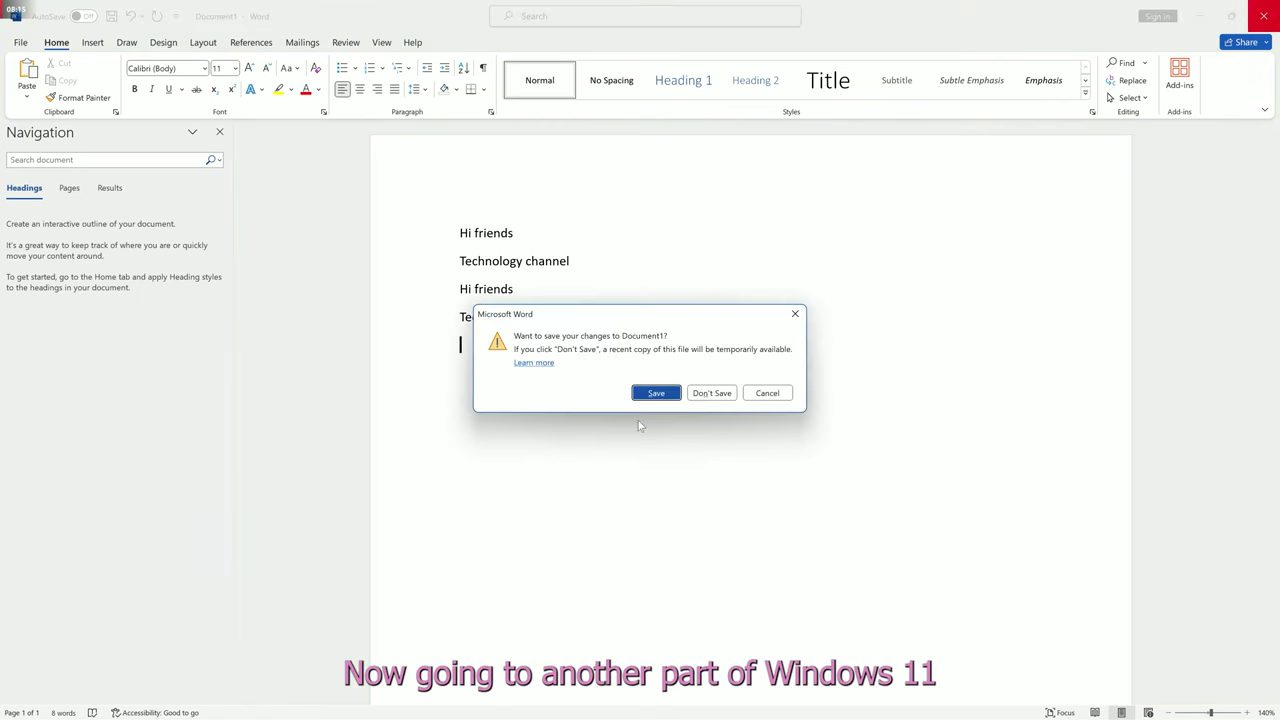
left_click(703, 400)
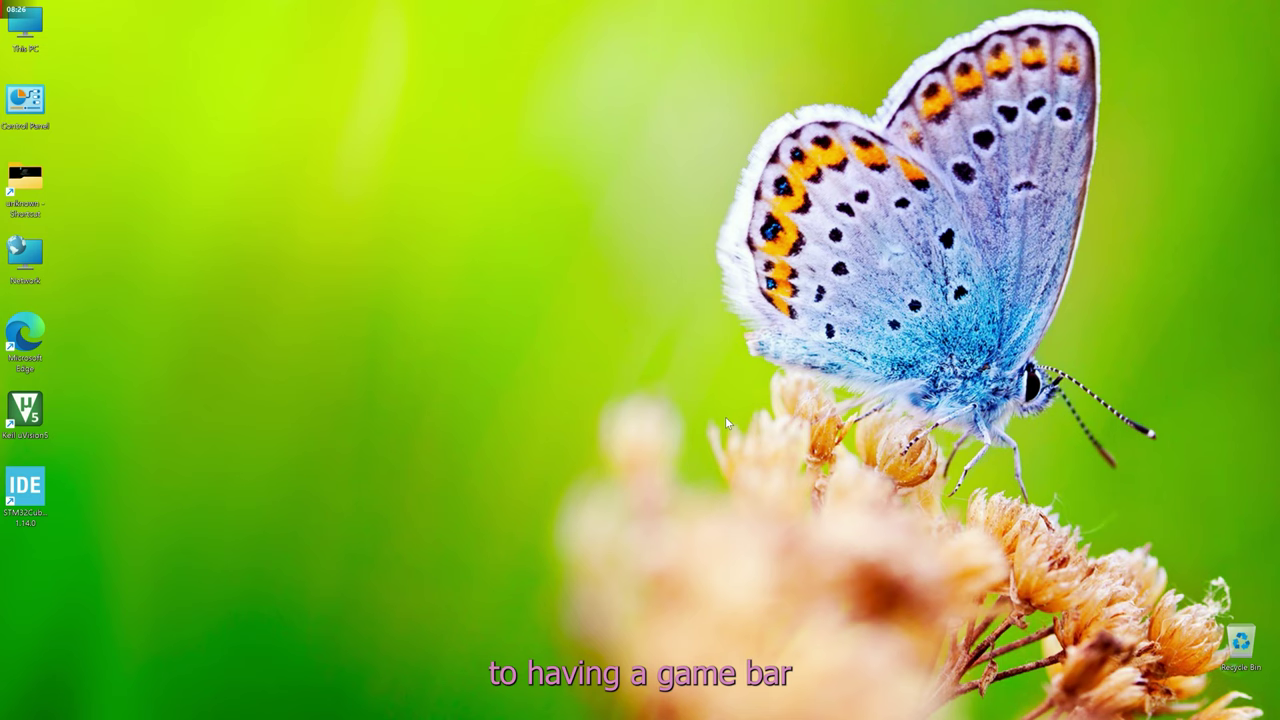
- View the Game Bar overlay and its widgets, close it, and try to start a screen capture
key("super+g")
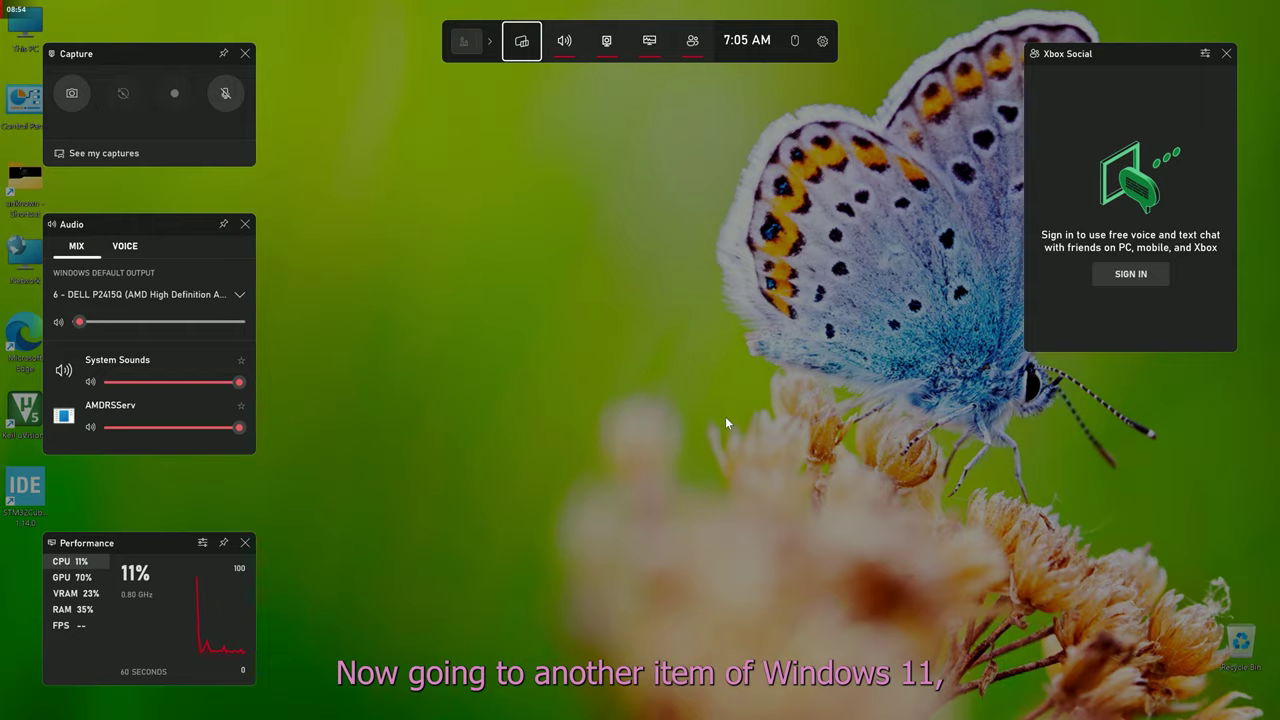
key("super+g")
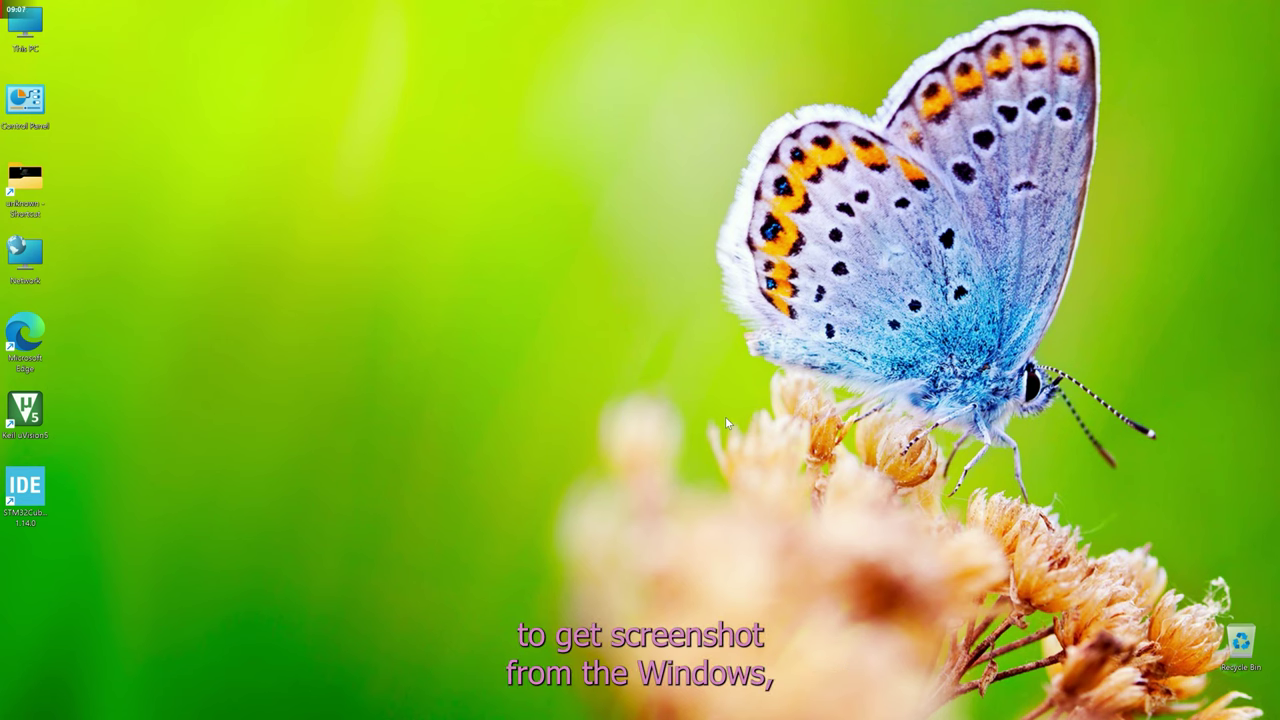
key("ctrl+shift+s")
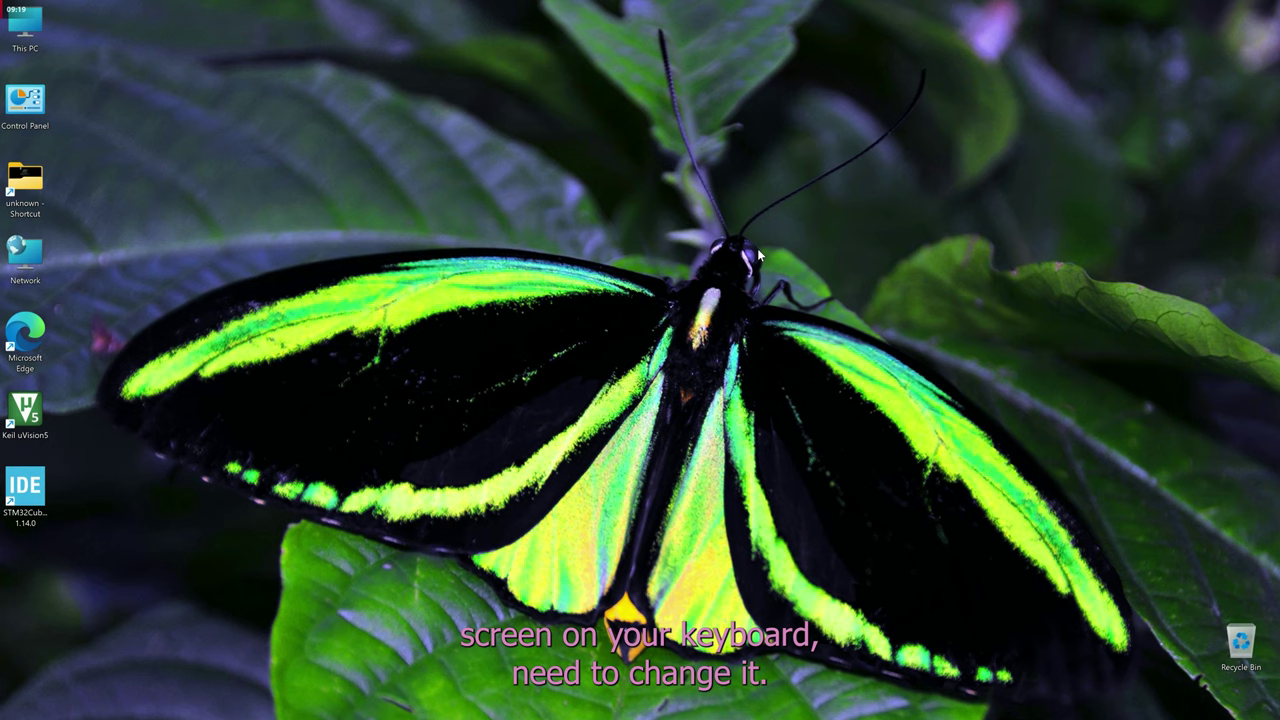
- Open the desktop's personalization settings and go to the Keyboard page under Accessibility
mouse_move(580, 714)
right_click(830, 284)
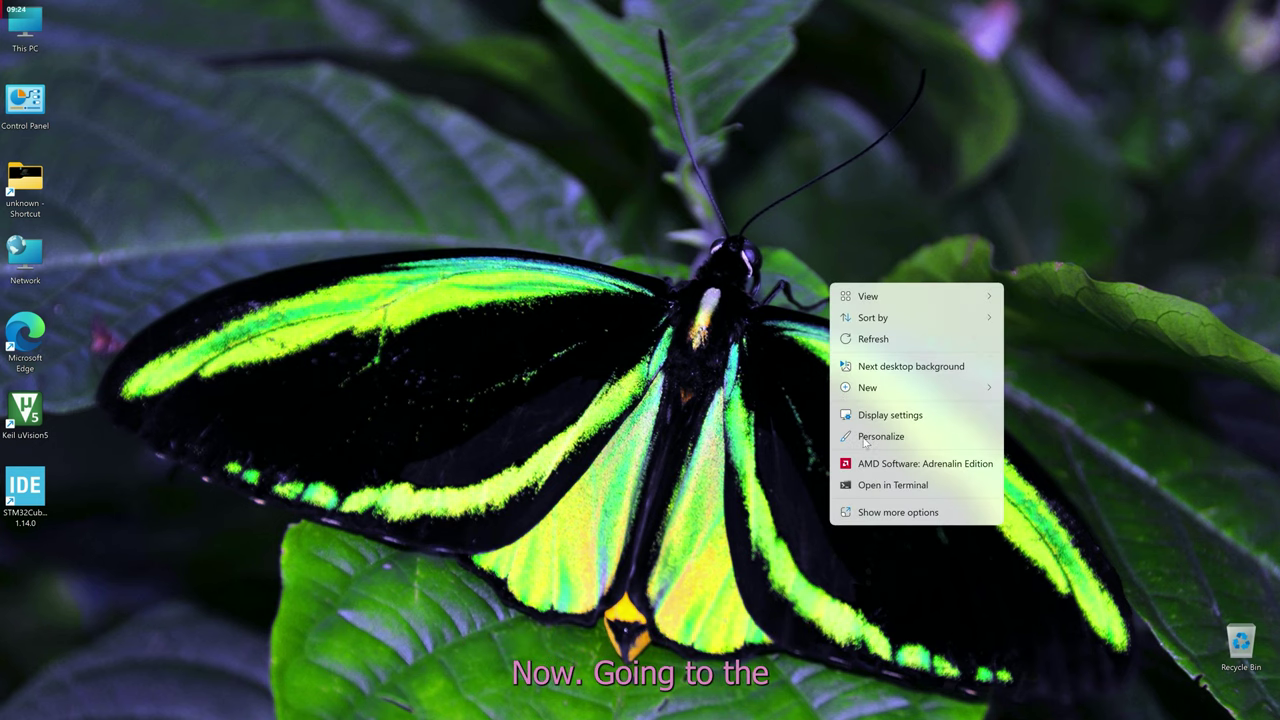
left_click(864, 442)
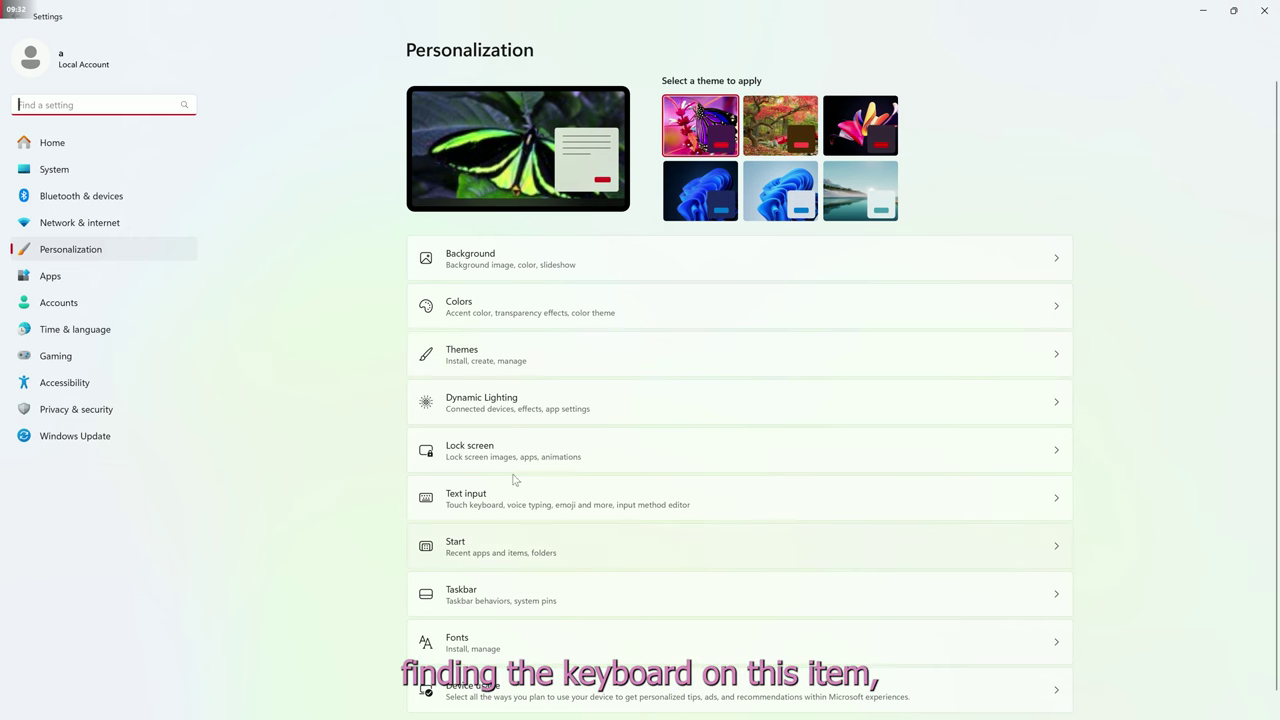
scroll(560, 316, "down", 1)
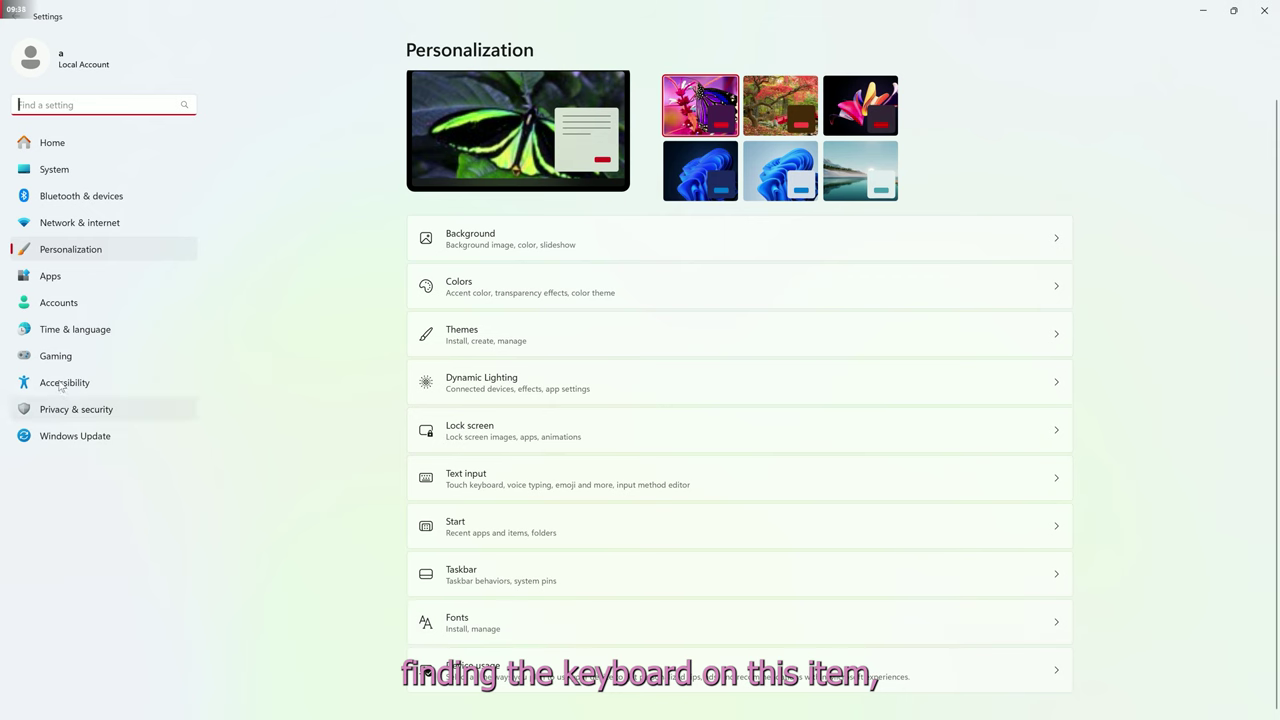
left_click(106, 392)
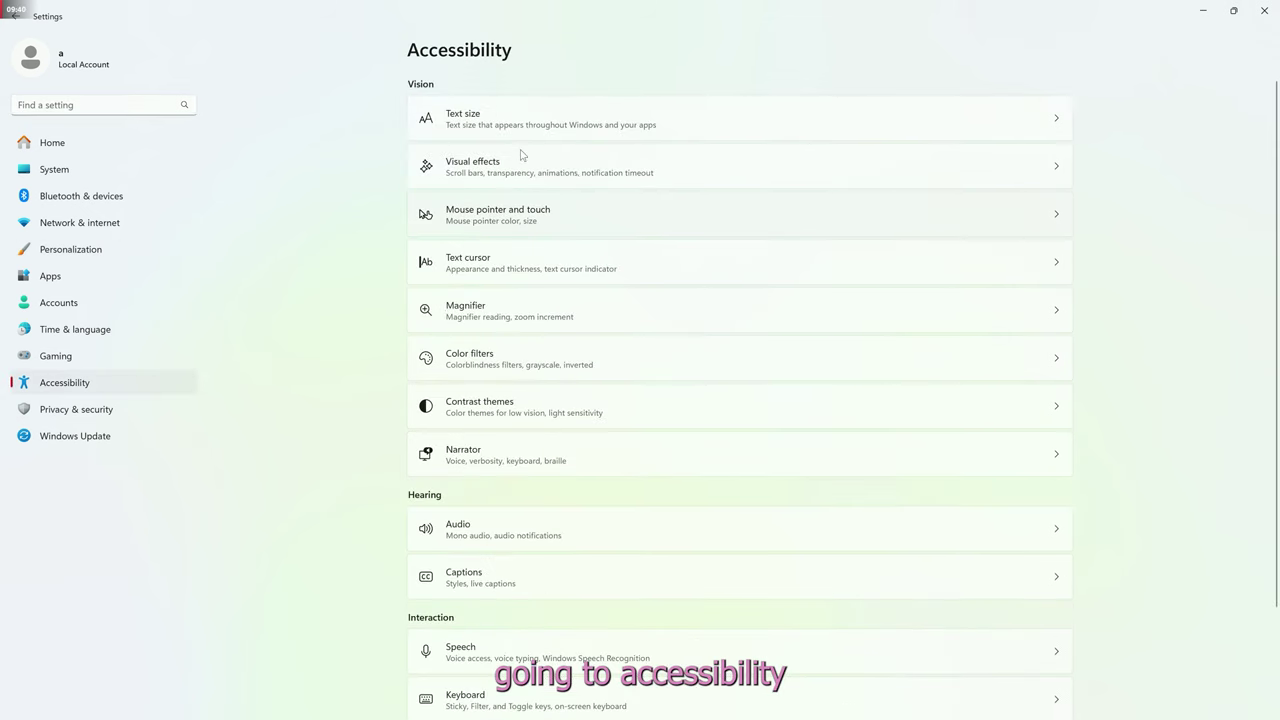
scroll(570, 320, "down", 3)
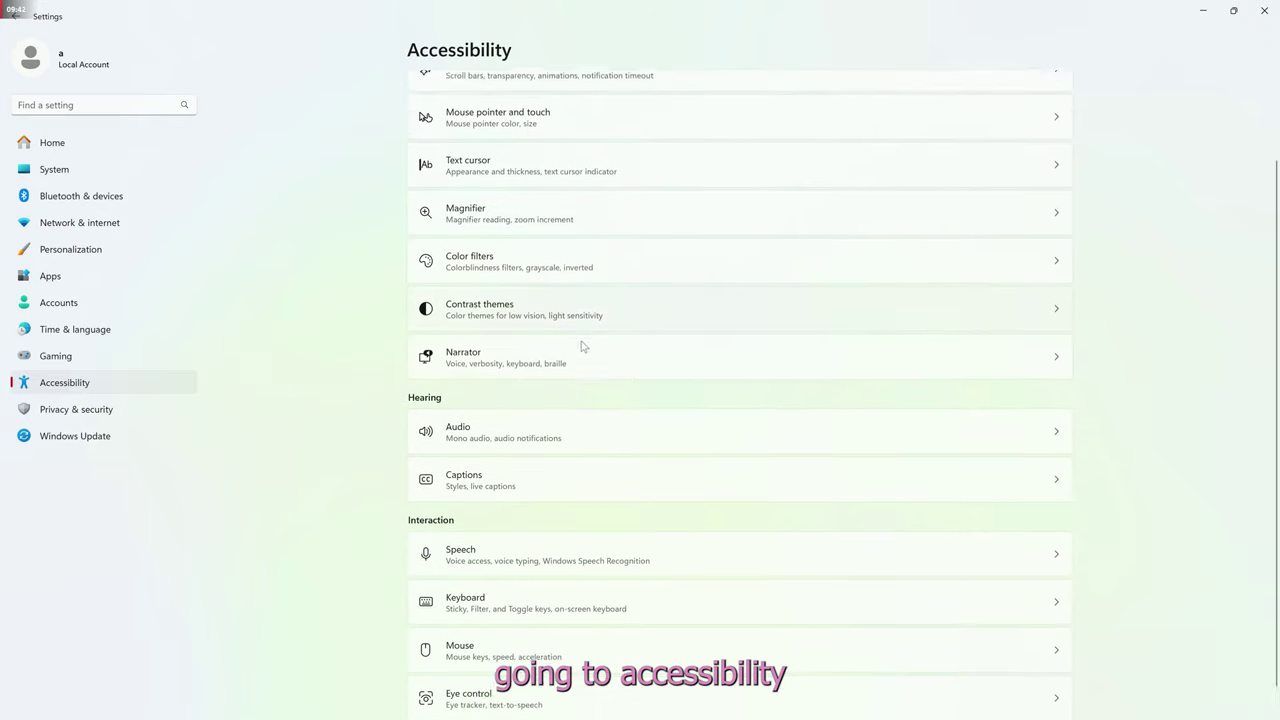
left_click(487, 580)
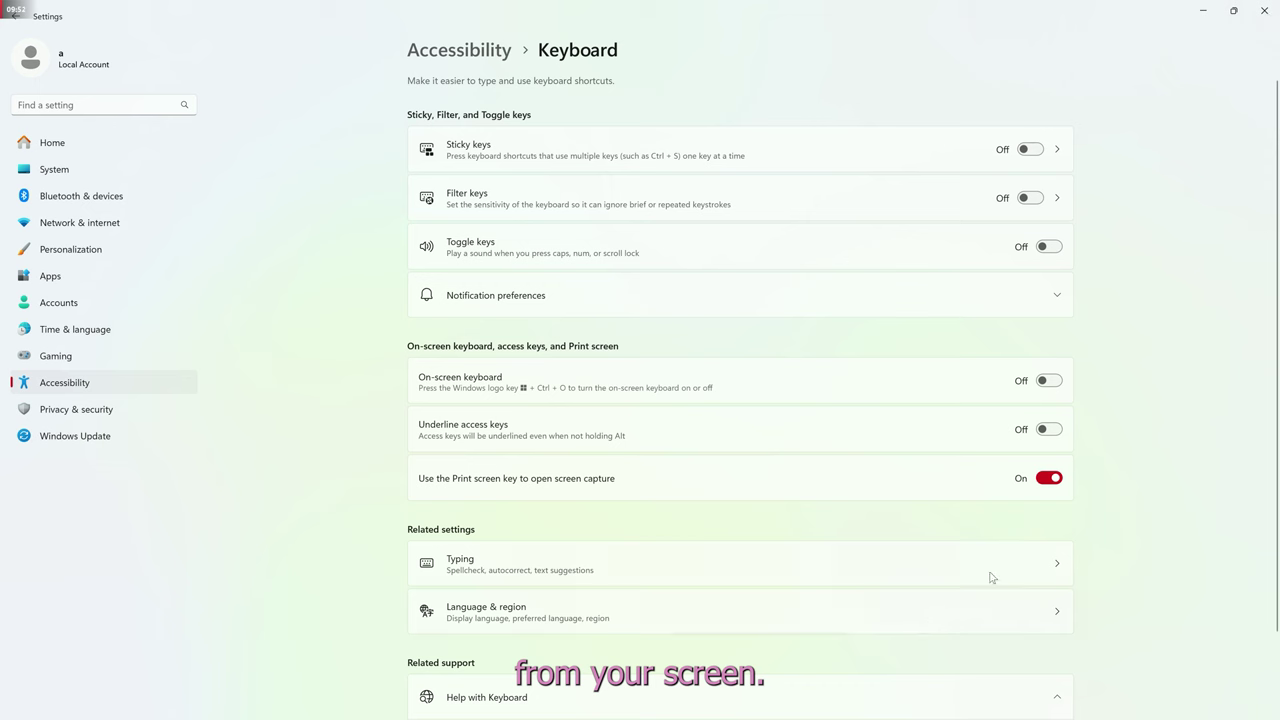
- Switch "Use the Print screen key to open screen capture" off and on again, and close Settings
left_click(1048, 478)
left_click(1044, 480)
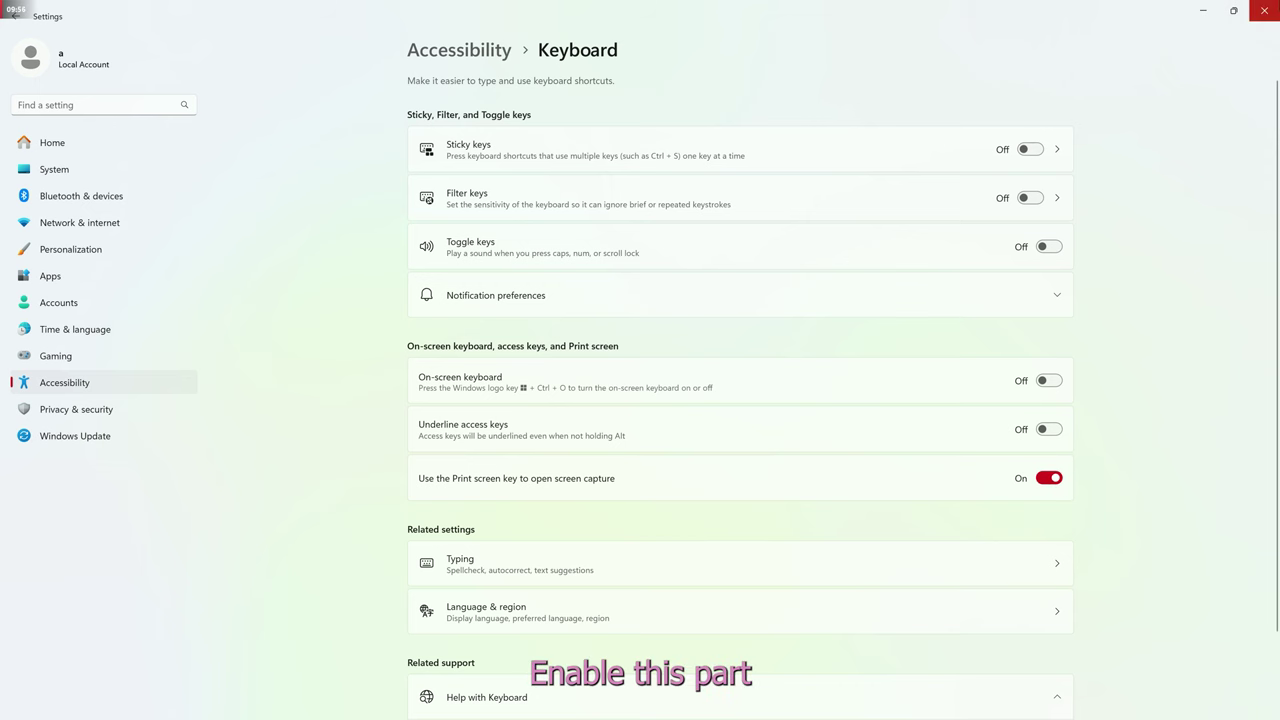
left_click(1264, 10)
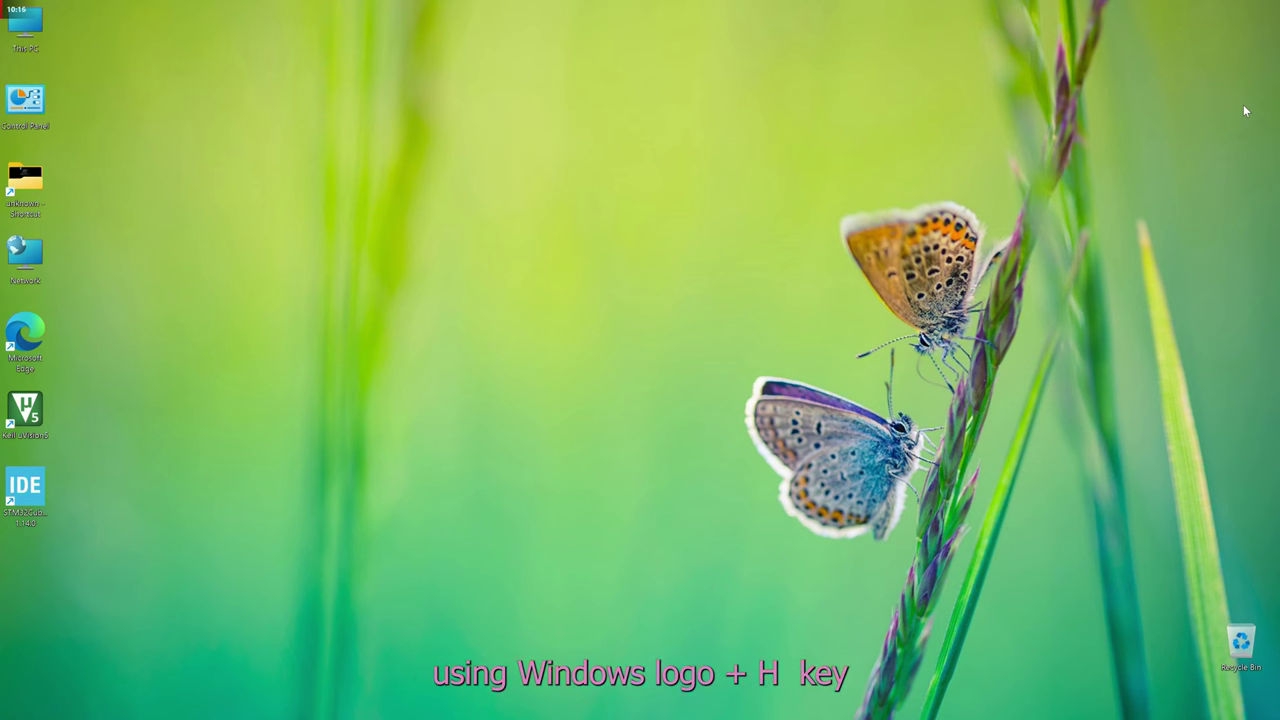
- Open the voice typing tool on the desktop and close it
key("super+h")
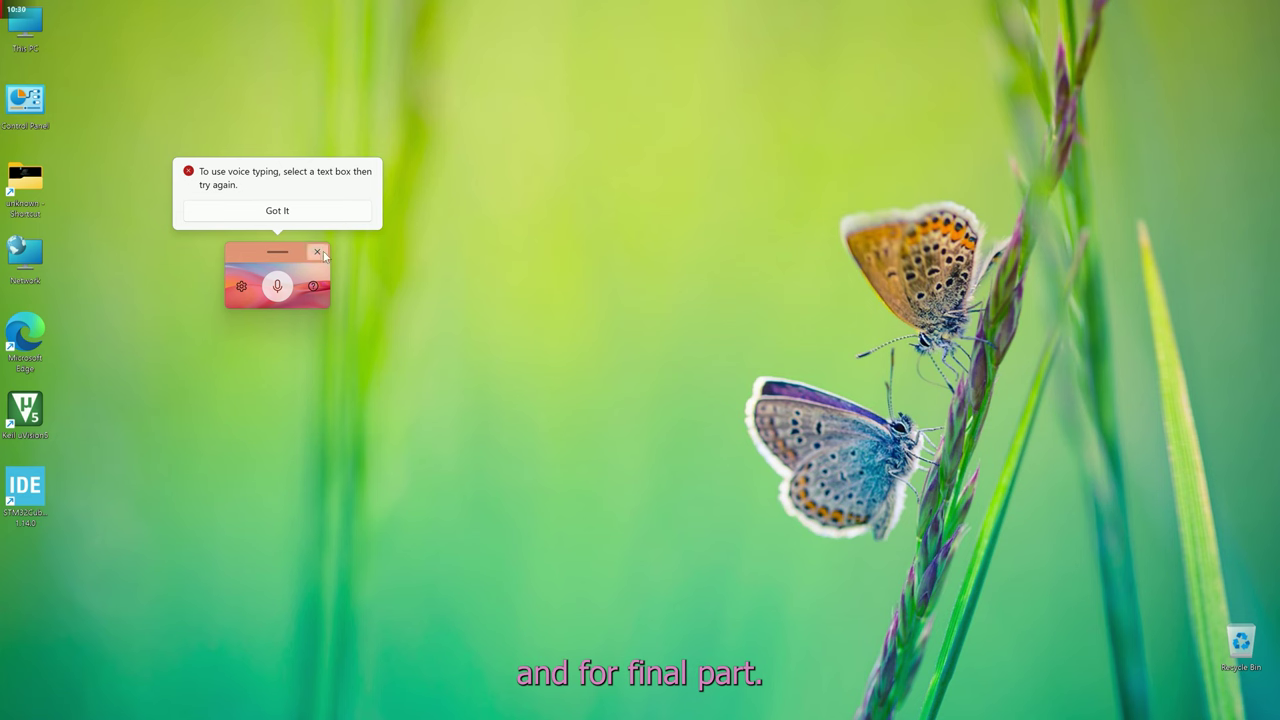
left_click(318, 252)
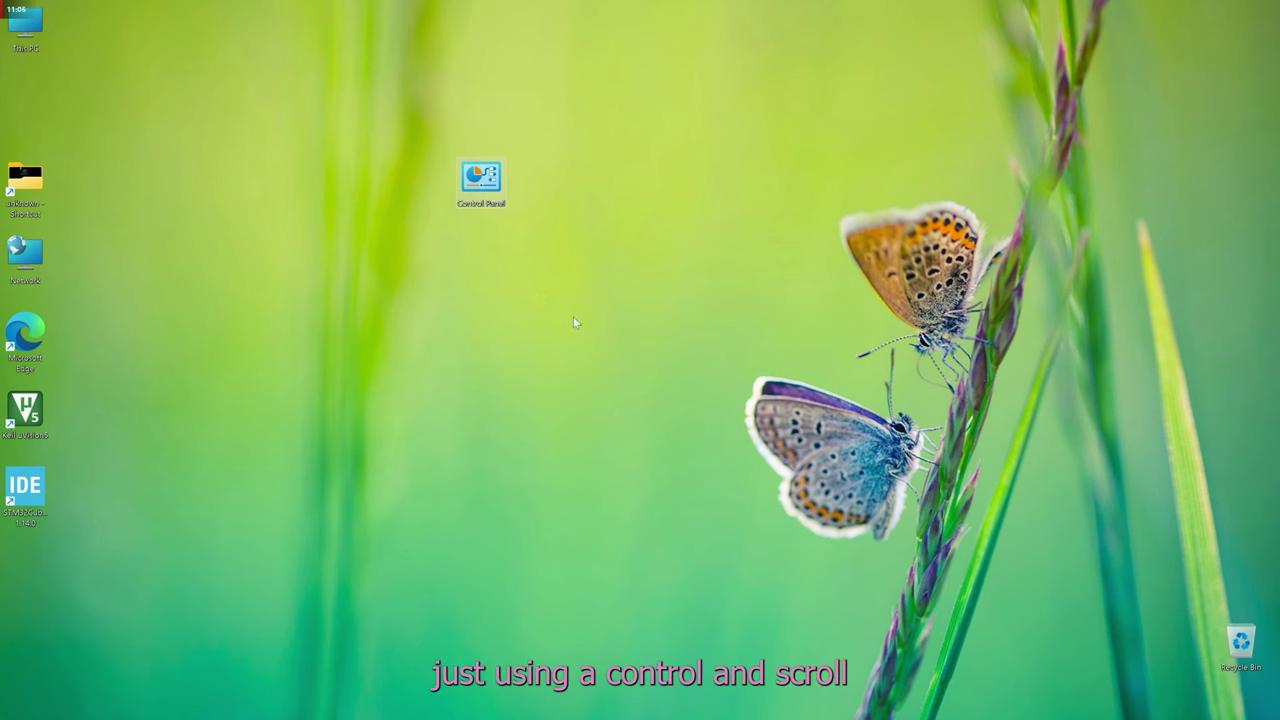
- Enlarge the desktop icons and move the Control Panel icon out of its column into the empty desktop area
scroll(551, 338, "up", 2, "ctrl")
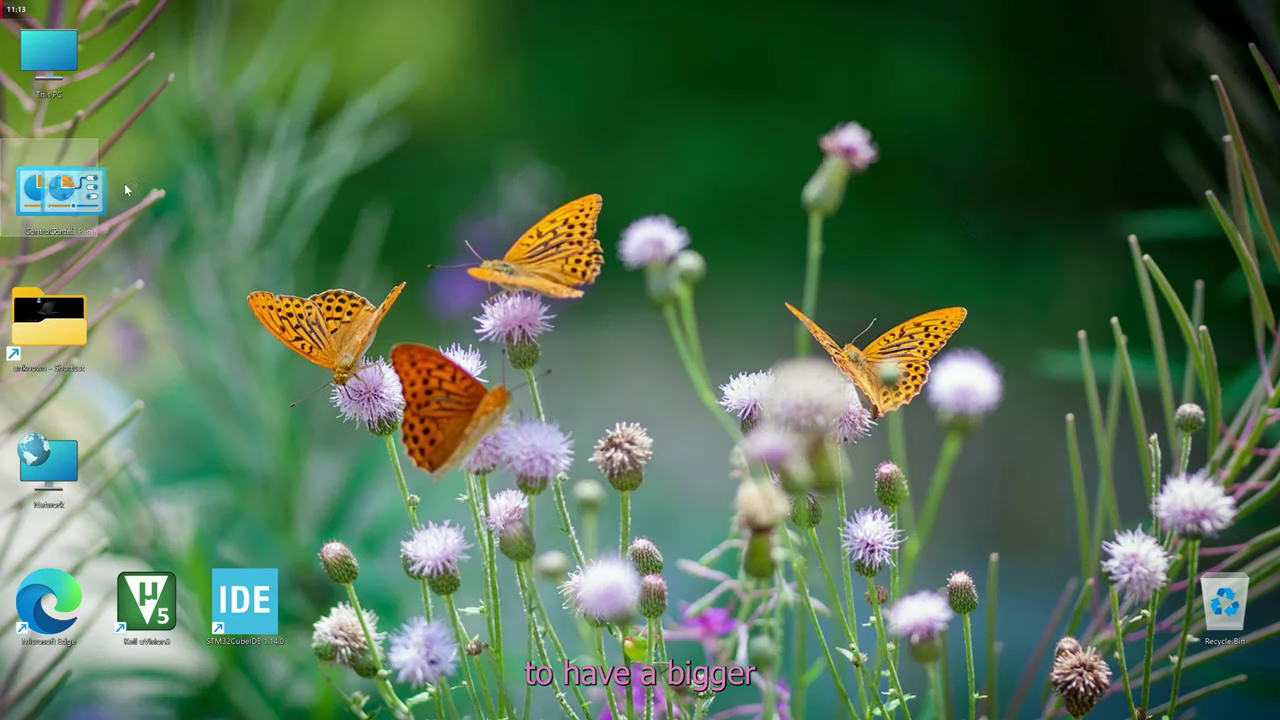
left_click_drag(127, 190, 494, 190)
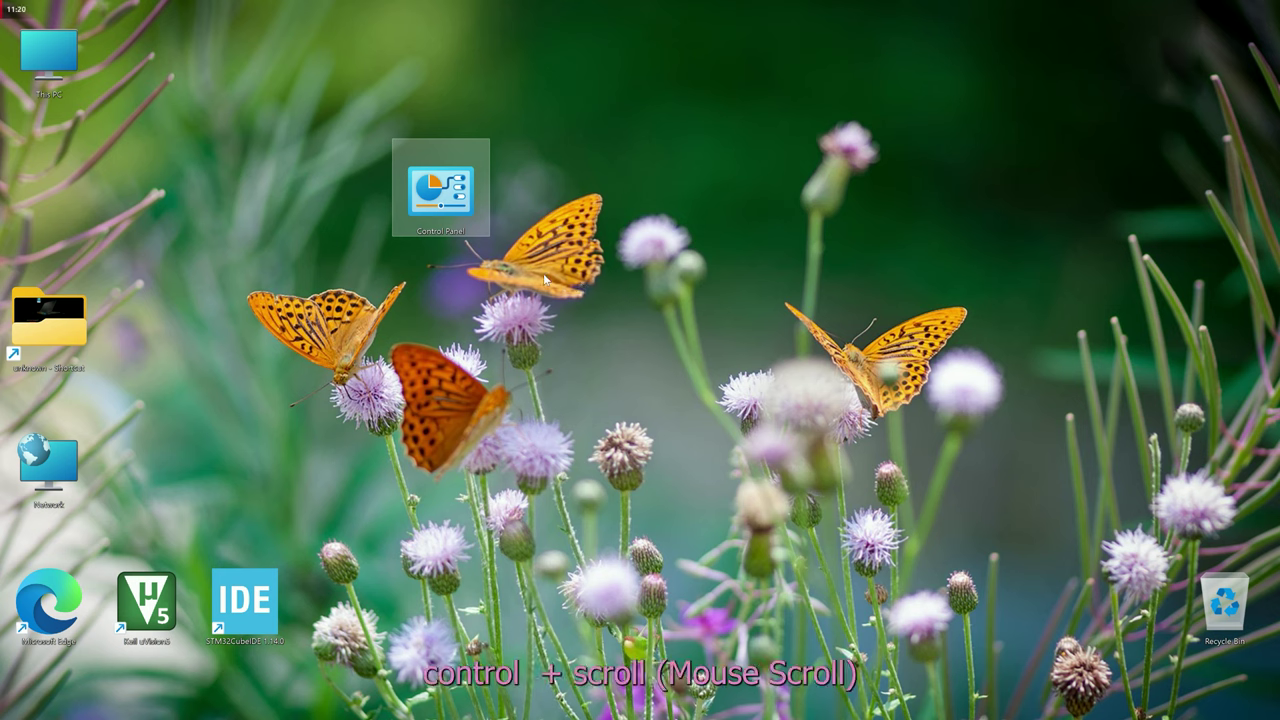
- Shrink the desktop icons to a small size and move the Control Panel icon back directly below This PC
scroll(538, 277, "down", 4, "ctrl")
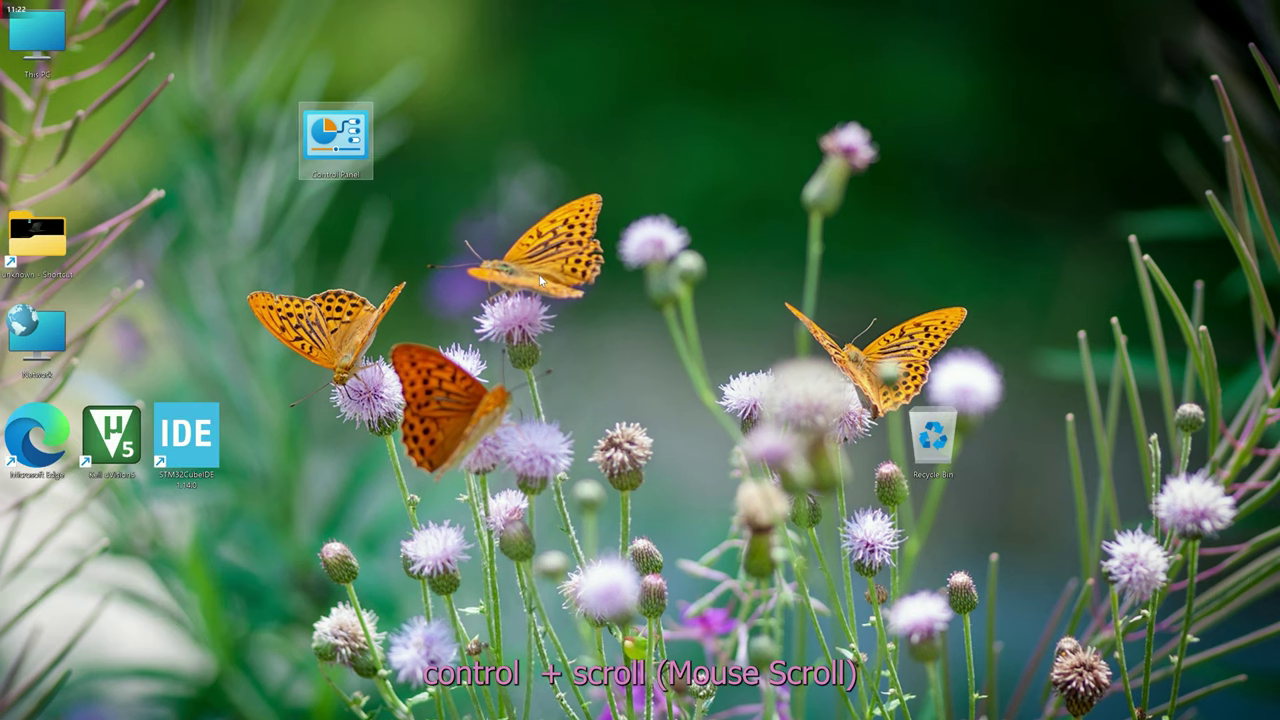
scroll(540, 282, "down", 2, "ctrl")
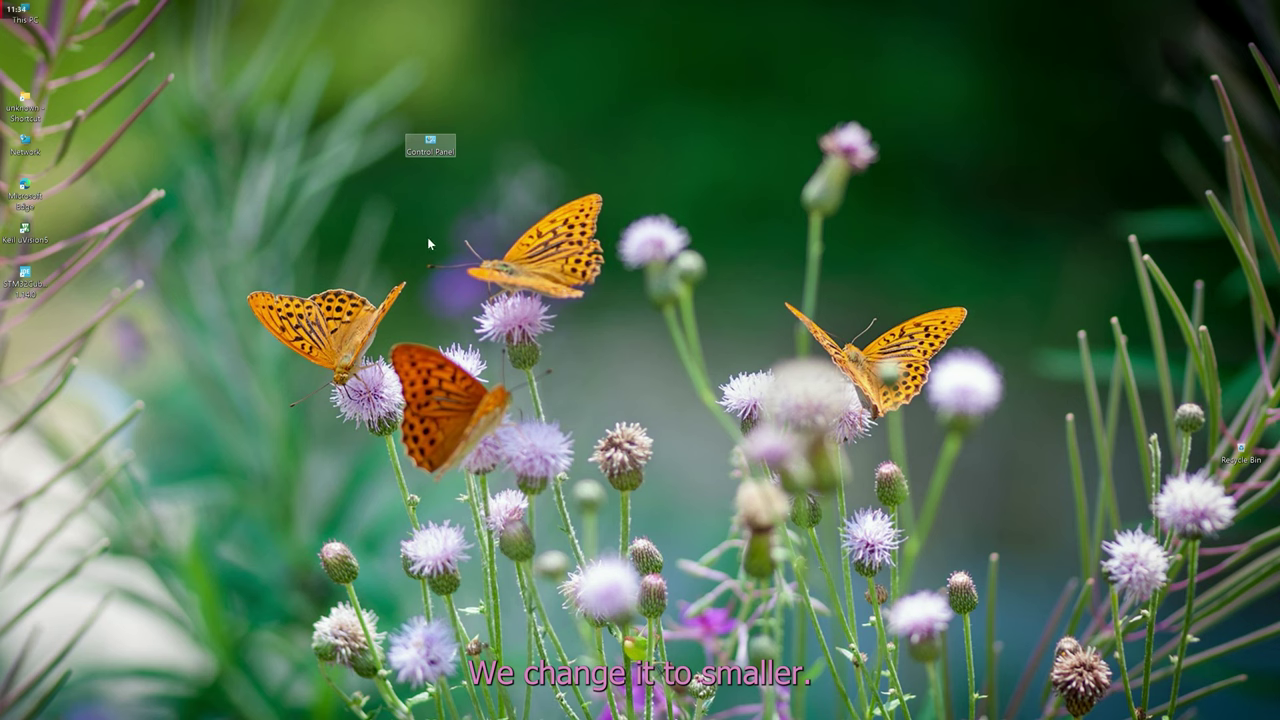
left_click_drag(430, 145, 25, 57)
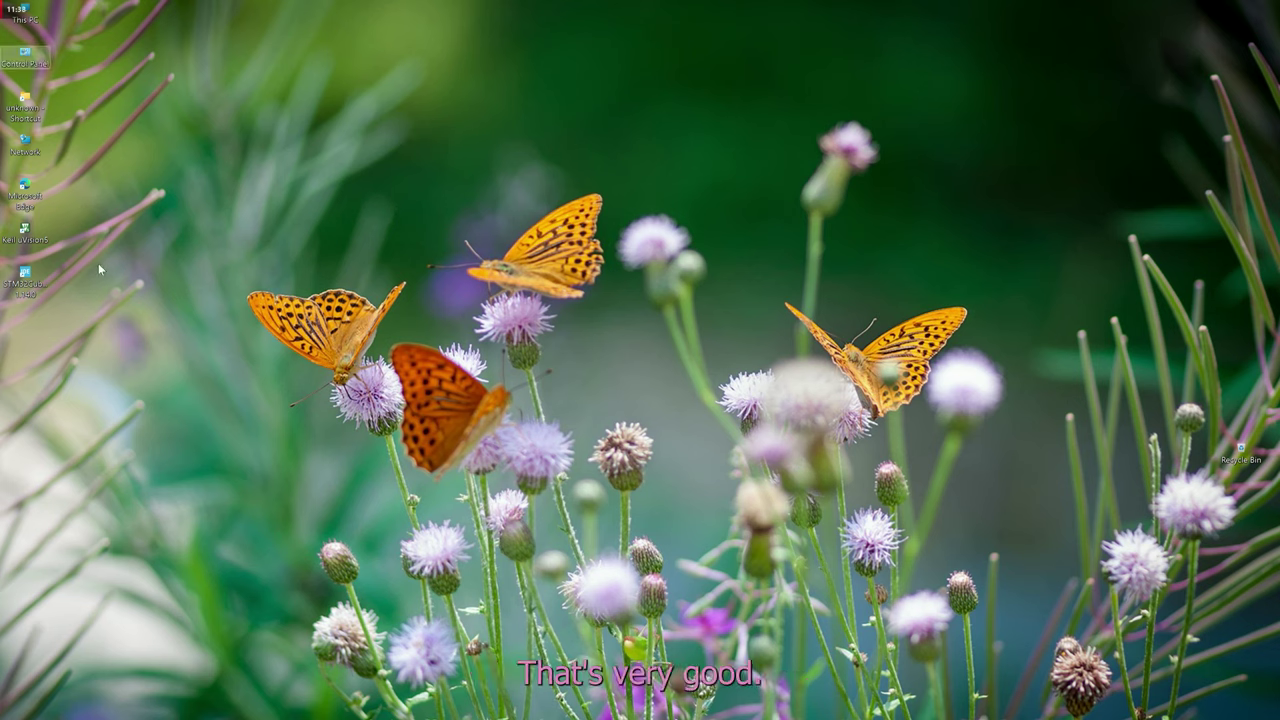